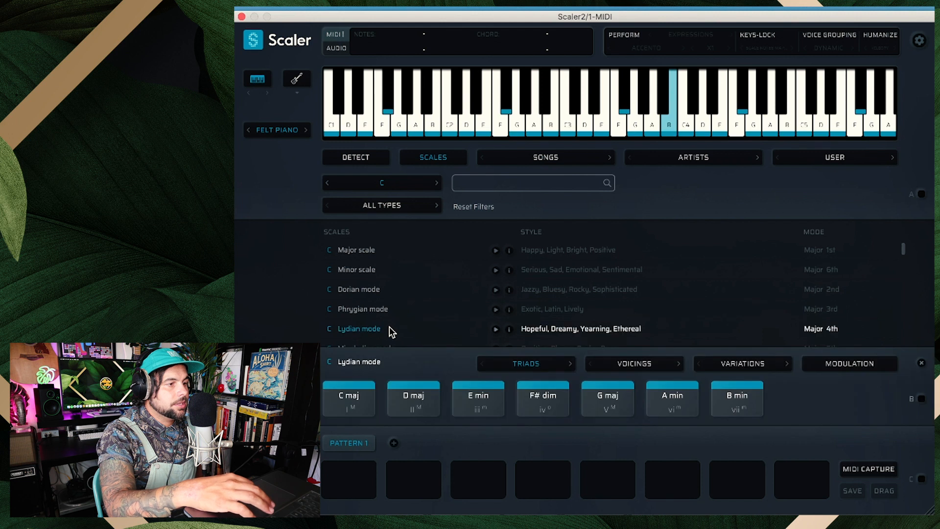
# Audition all seven triads of the C Lydian mode in order, from C maj to B min.
pyautogui.click(354, 392)
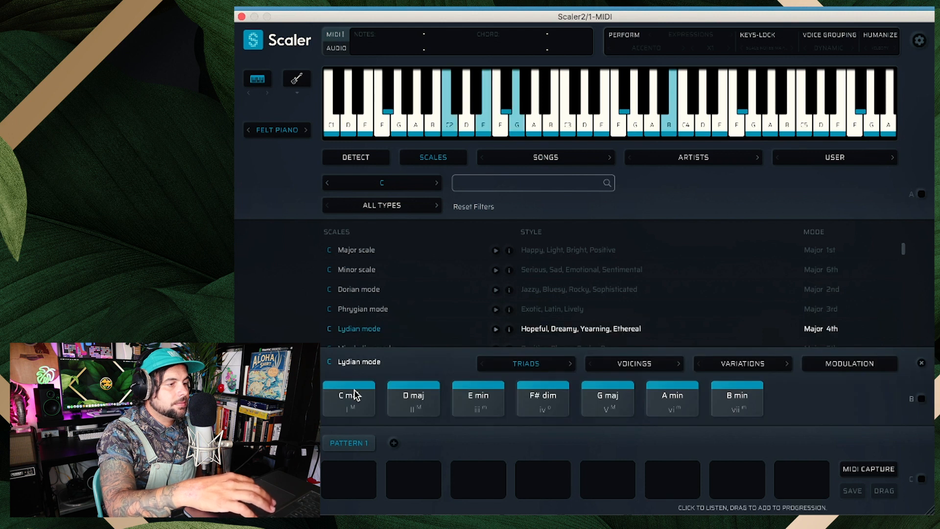
pyautogui.click(409, 394)
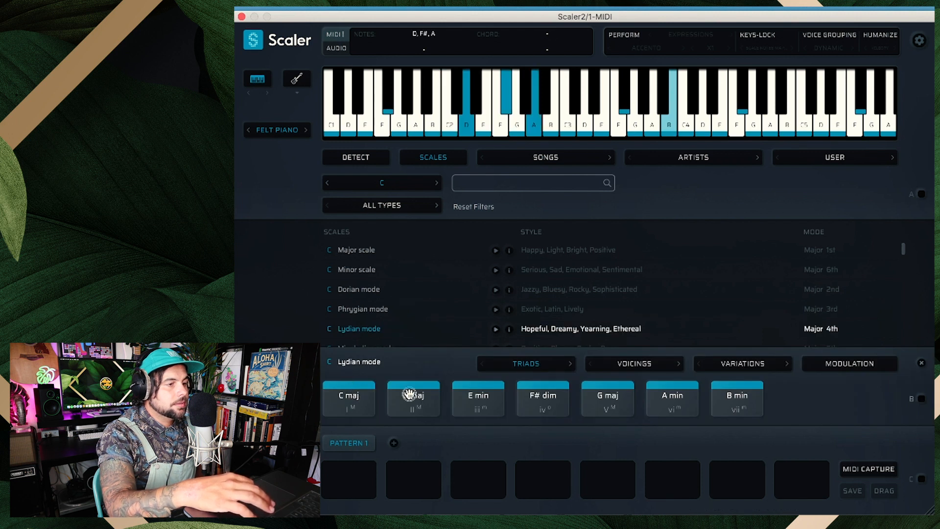
pyautogui.click(467, 396)
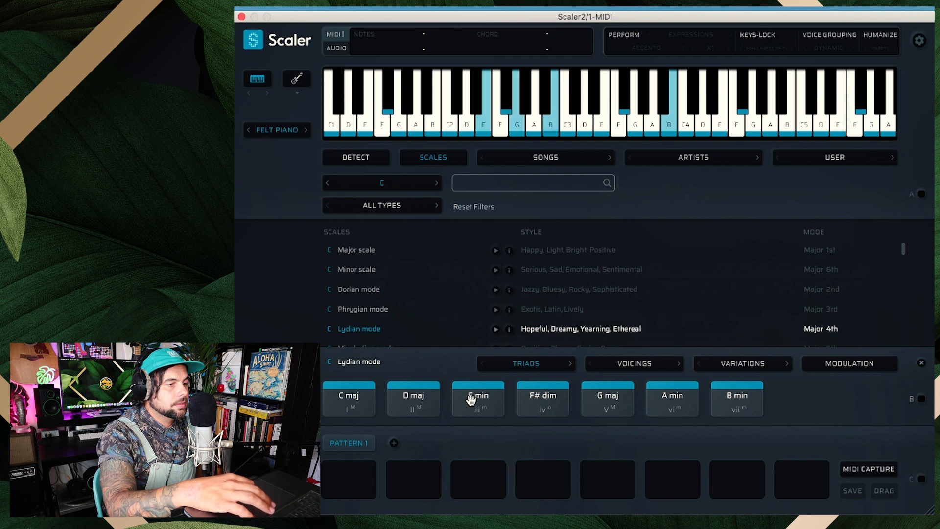
pyautogui.click(537, 402)
pyautogui.click(604, 399)
pyautogui.click(669, 399)
pyautogui.click(735, 399)
# Select the C Locrian mode and audition its triads from C dim to Bb min, replaying Db maj in between for comparison.
pyautogui.scroll(-3, 598, 304)
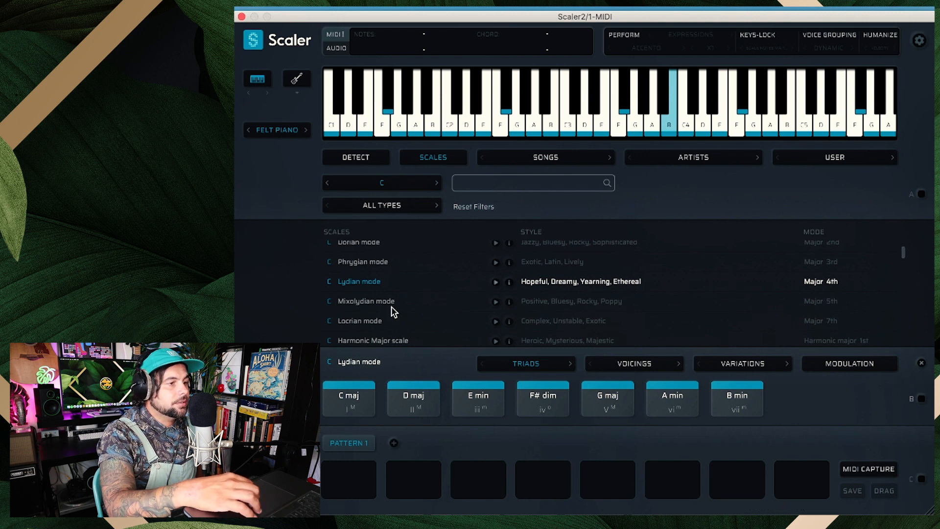
pyautogui.scroll(-1, 393, 311)
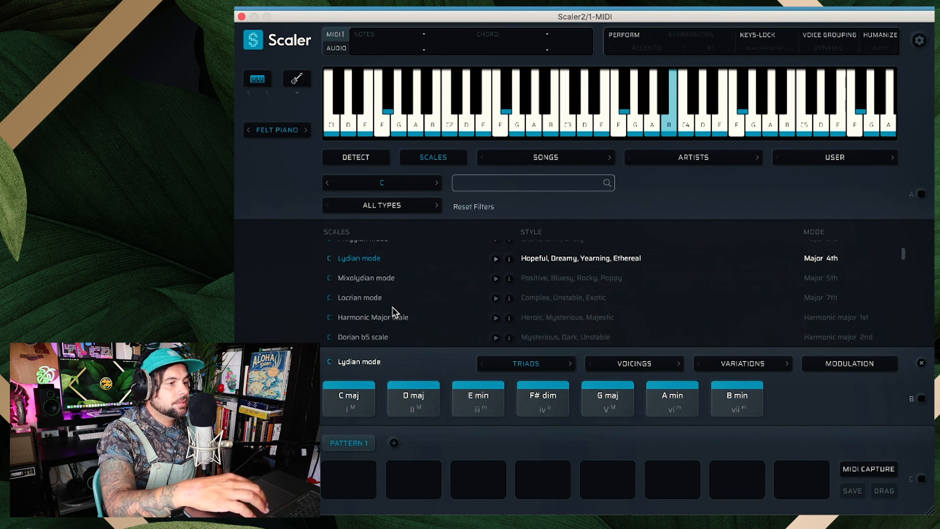
pyautogui.click(569, 299)
pyautogui.click(361, 408)
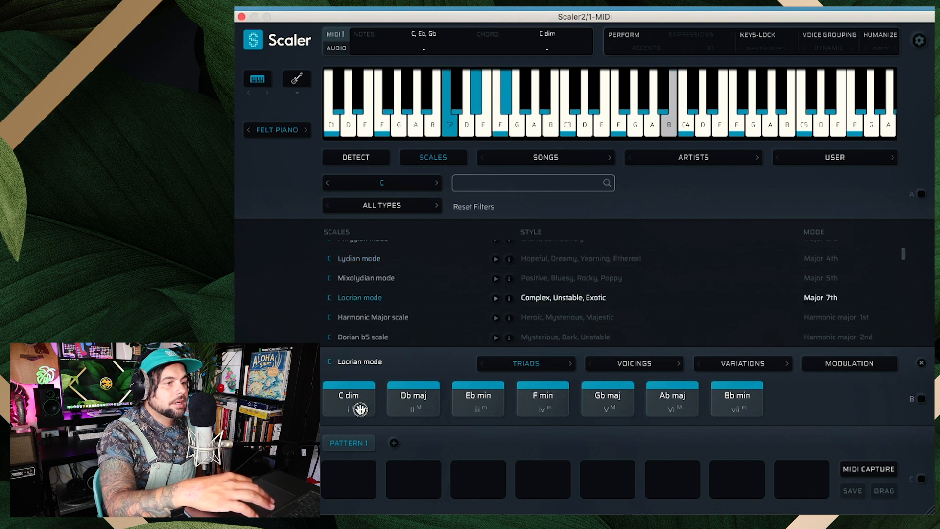
pyautogui.click(413, 405)
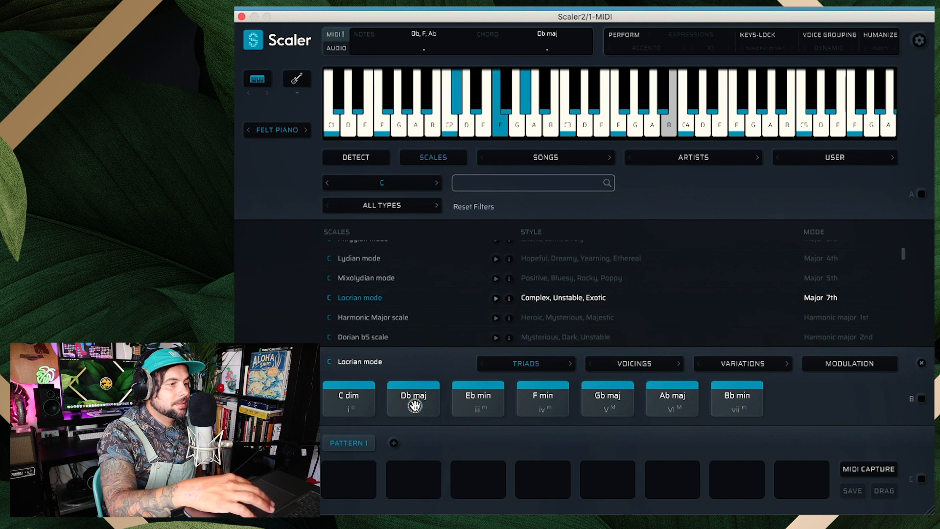
pyautogui.click(411, 400)
pyautogui.click(478, 399)
pyautogui.click(541, 399)
pyautogui.click(542, 396)
pyautogui.click(474, 396)
pyautogui.click(594, 396)
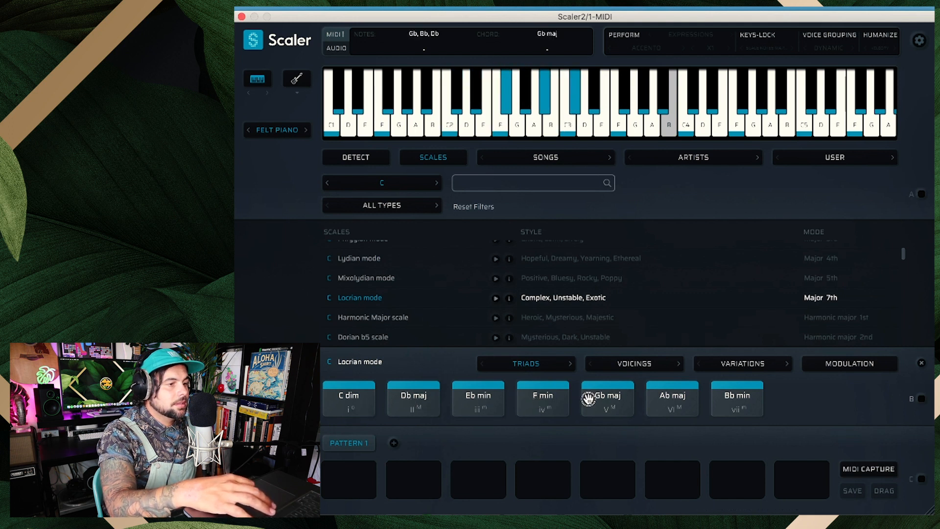
pyautogui.click(416, 394)
pyautogui.click(672, 393)
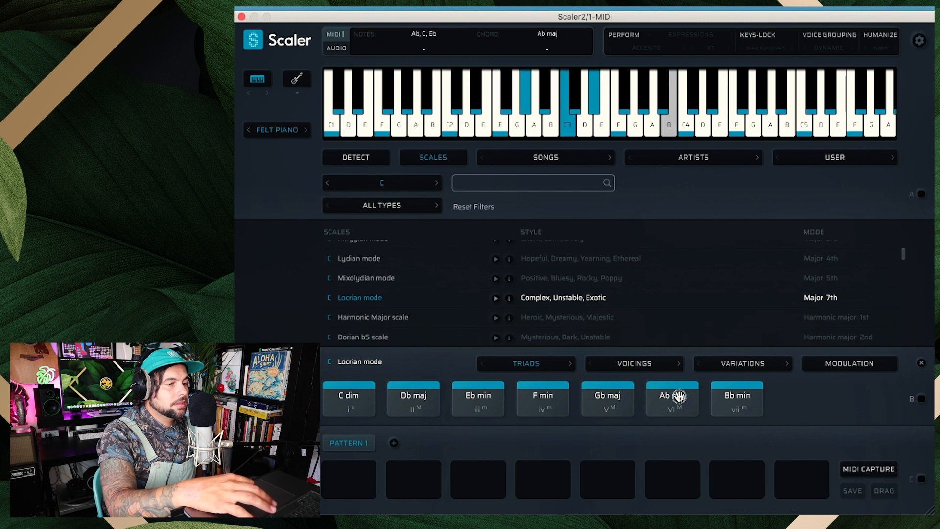
pyautogui.click(420, 395)
pyautogui.click(727, 402)
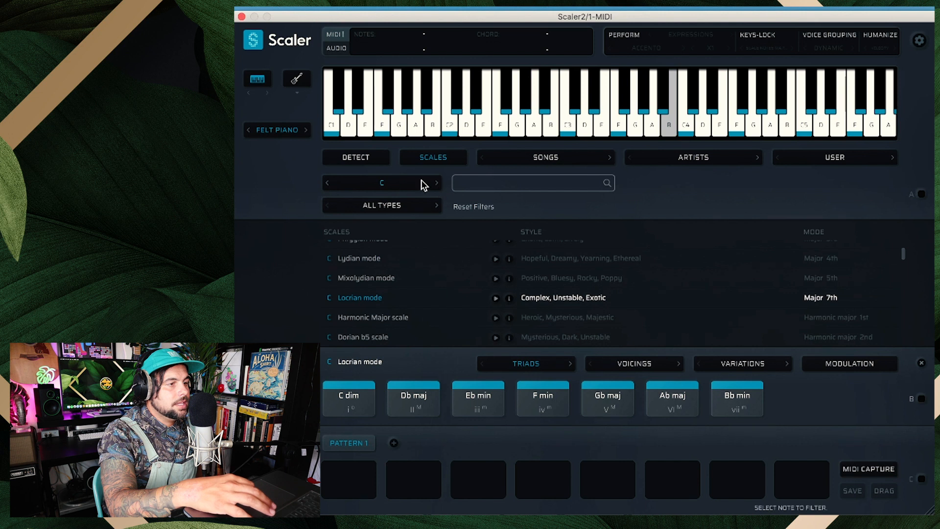
# Select the C Phrygian b4 scale and audition its triads, including C min, Db min, Eb maj, Fb aug and G dim.
pyautogui.scroll(-1, 427, 280)
pyautogui.scroll(-4, 427, 282)
pyautogui.click(389, 286)
pyautogui.click(363, 390)
pyautogui.click(363, 392)
pyautogui.click(419, 410)
pyautogui.click(479, 410)
pyautogui.click(543, 409)
pyautogui.click(478, 399)
pyautogui.click(411, 394)
pyautogui.click(358, 399)
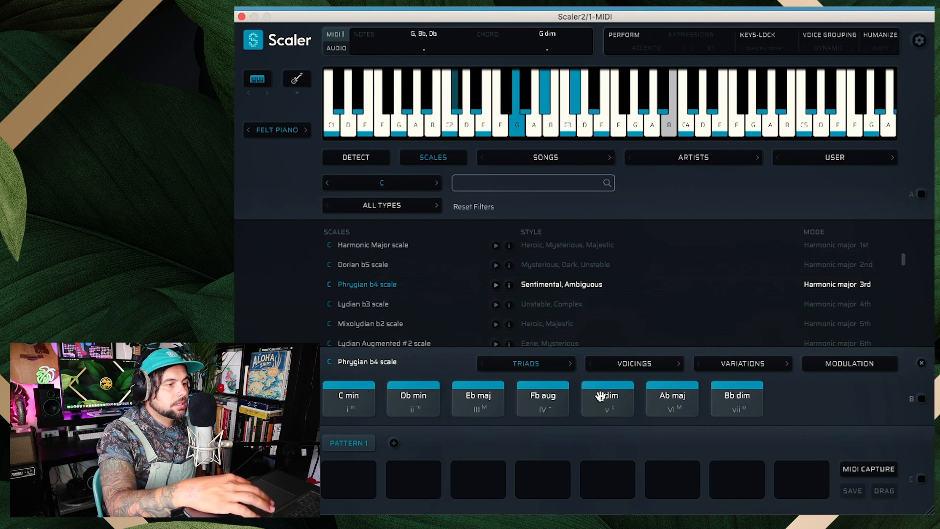
pyautogui.click(362, 401)
pyautogui.click(361, 398)
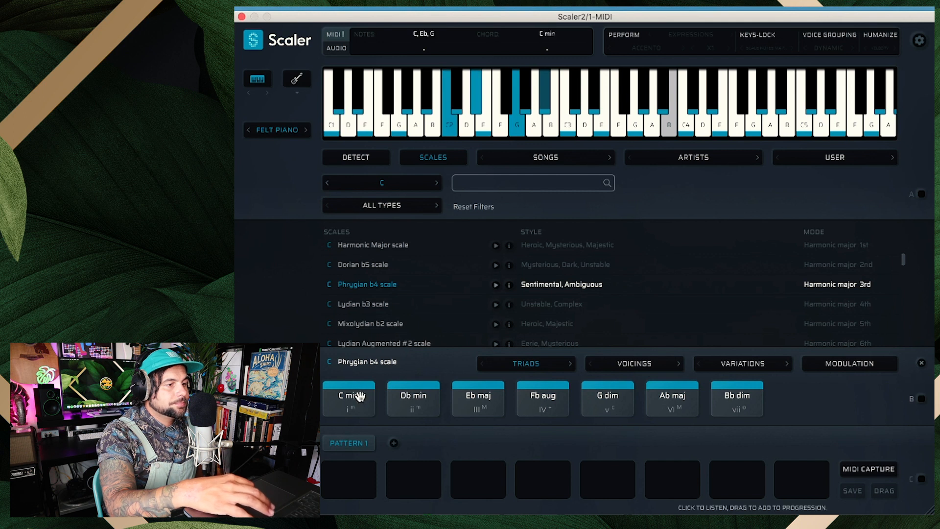
# Change the chord type of the scale from triads to 7ths and audition C min7 and Db min maj7.
pyautogui.click(569, 364)
pyautogui.click(354, 405)
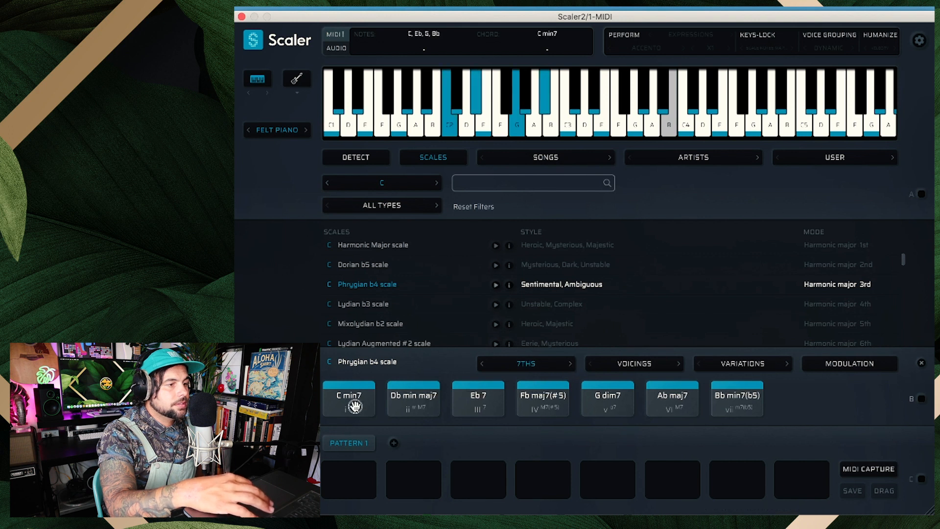
pyautogui.click(411, 407)
pyautogui.click(344, 408)
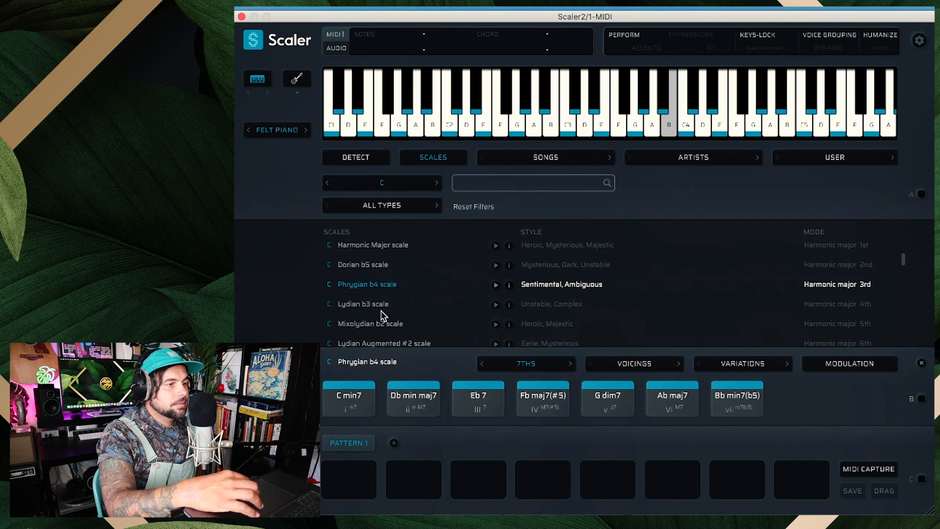
# Select the C Major scale and audition its C maj7, D min7 and E min7 chords against each other.
pyautogui.scroll(5, 384, 315)
pyautogui.click(362, 251)
pyautogui.click(345, 400)
pyautogui.click(410, 402)
pyautogui.click(361, 406)
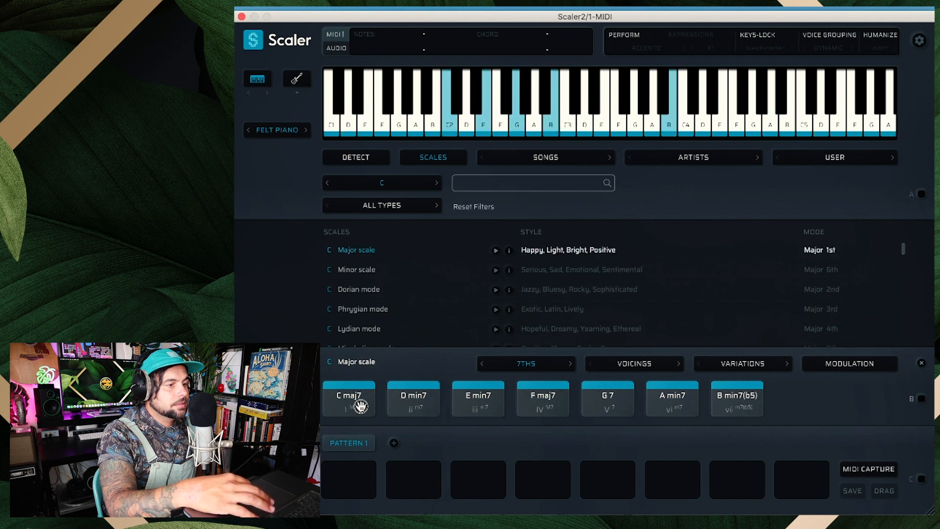
pyautogui.click(422, 396)
pyautogui.click(486, 396)
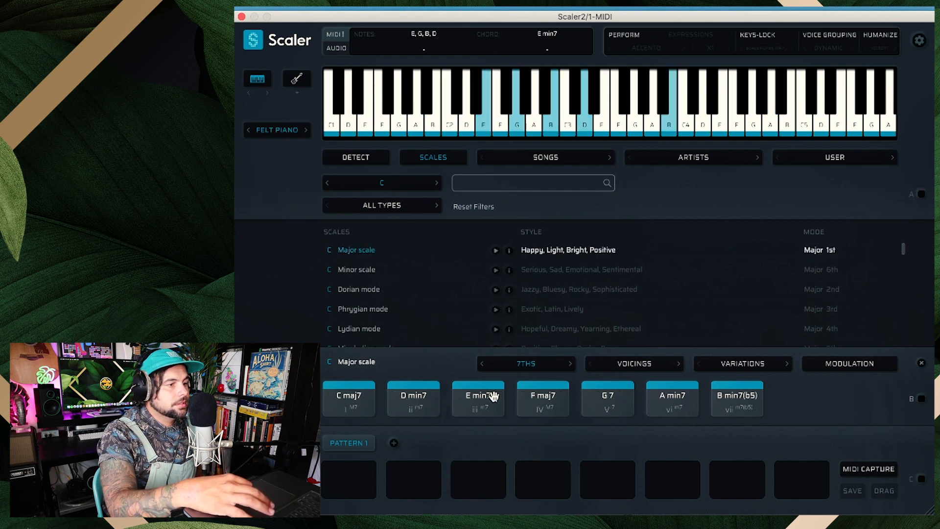
pyautogui.click(368, 399)
pyautogui.click(405, 397)
# Compare C maj7 with the E min7, F maj7, G 7, A min7 and B min7(b5) chords of the C Major scale.
pyautogui.click(346, 399)
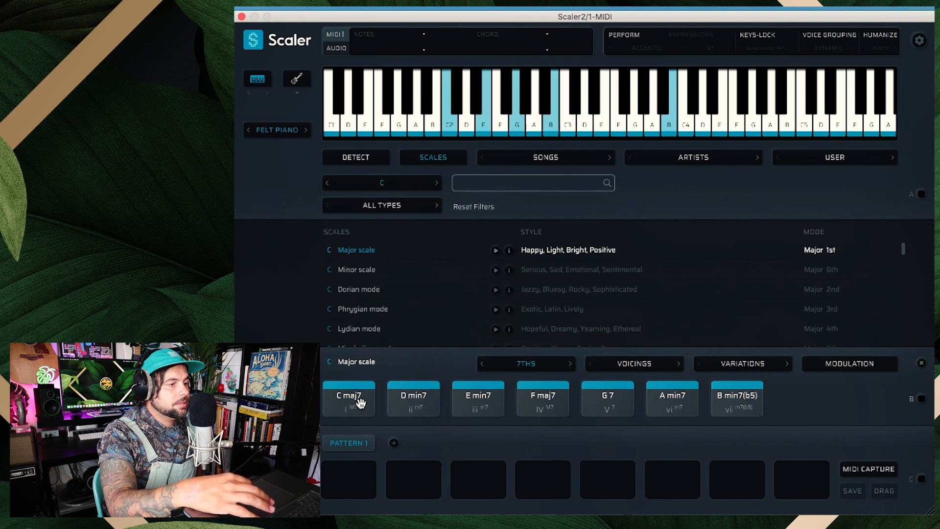
pyautogui.click(477, 396)
pyautogui.click(563, 403)
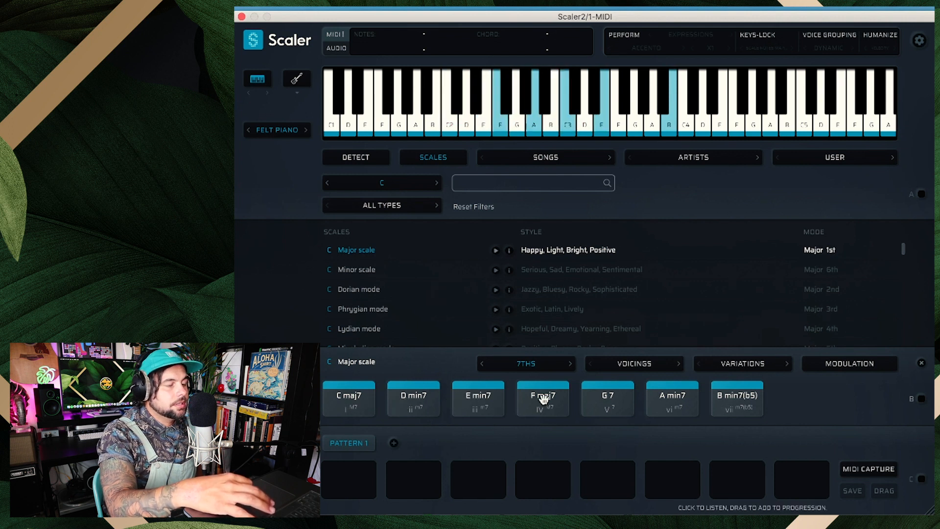
pyautogui.click(361, 404)
pyautogui.click(591, 401)
pyautogui.click(595, 399)
pyautogui.click(361, 403)
pyautogui.click(678, 411)
pyautogui.click(679, 410)
pyautogui.click(333, 414)
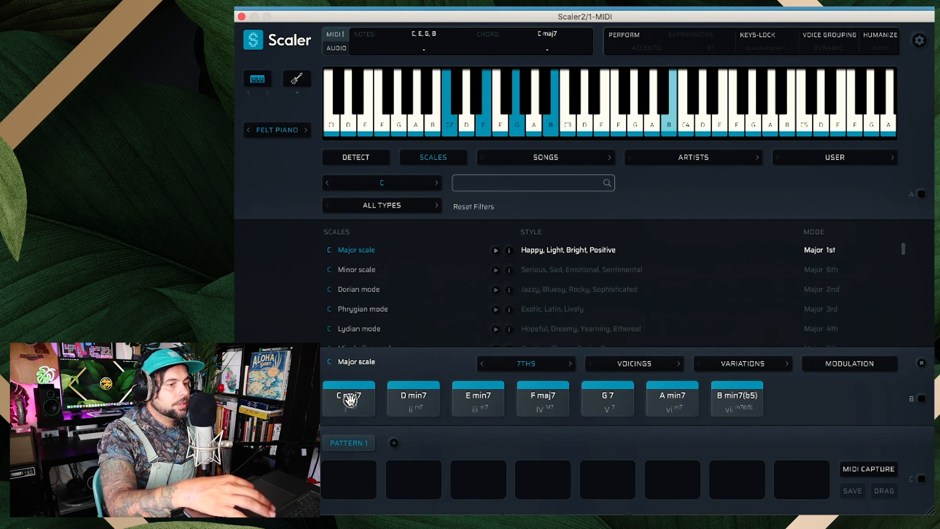
pyautogui.click(727, 399)
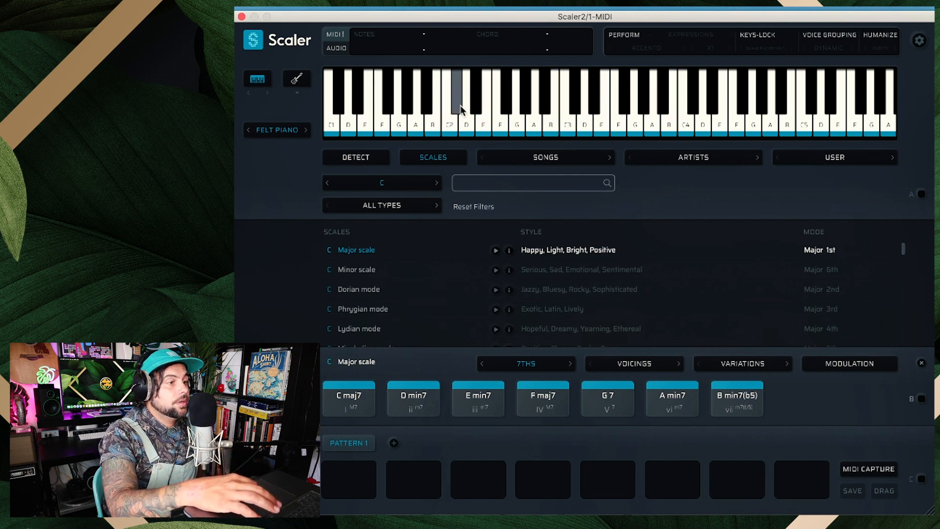
# Play C maj7, F maj7 and G 7 in sequence as a I-IV-V progression.
pyautogui.click(351, 403)
pyautogui.click(542, 399)
pyautogui.click(590, 402)
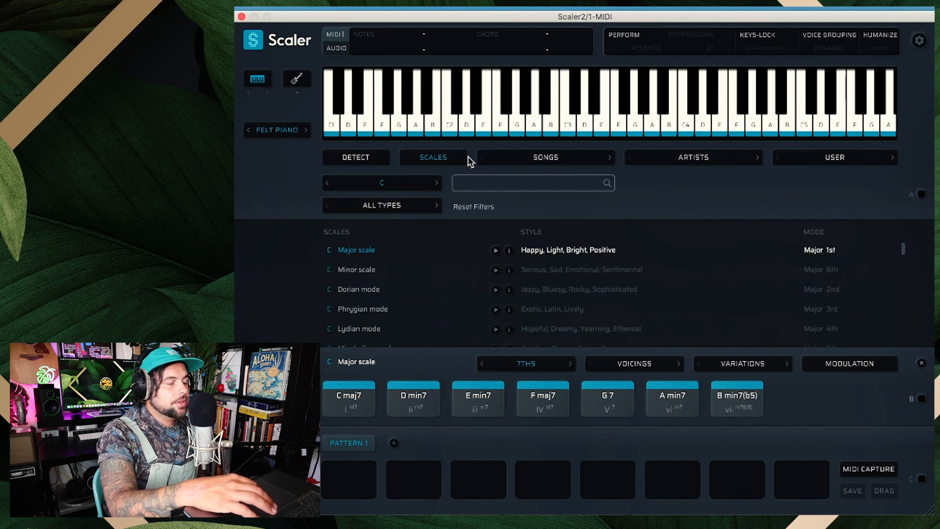
pyautogui.click(595, 165)
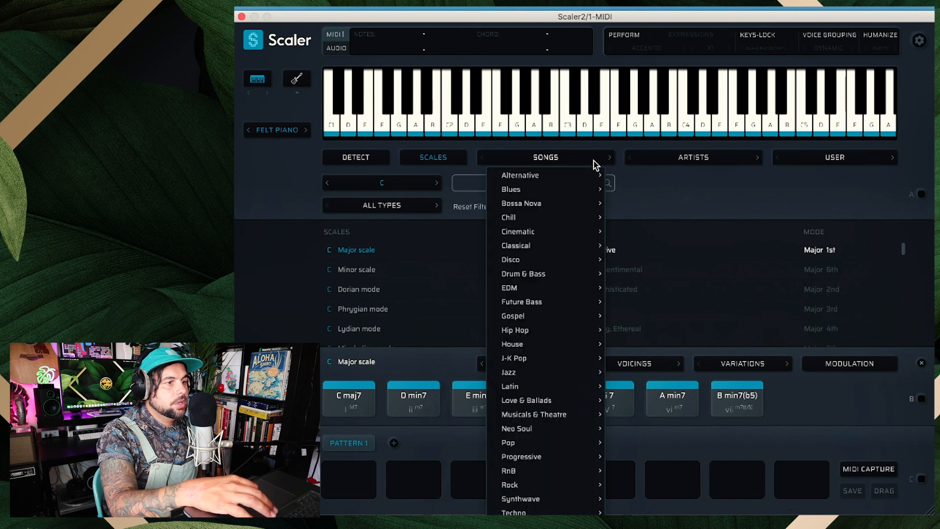
pyautogui.moveTo(581, 180)
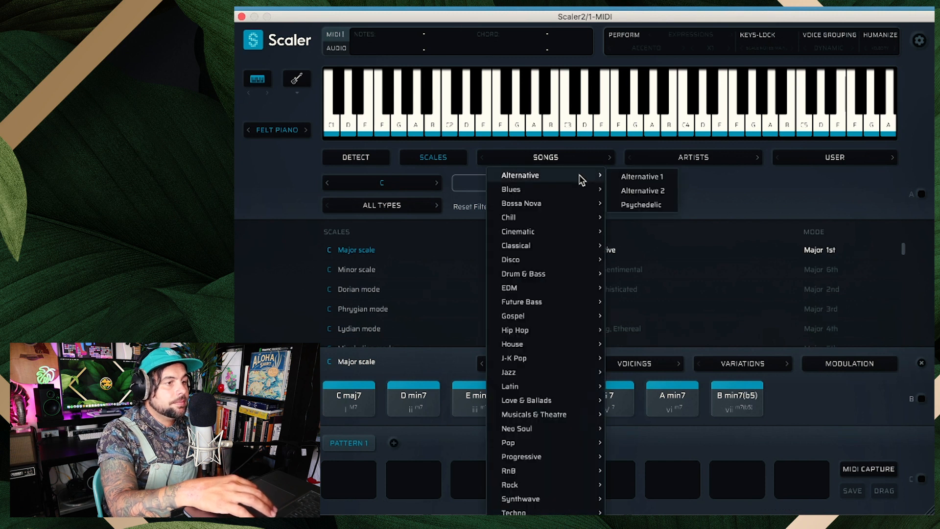
pyautogui.click(681, 159)
pyautogui.click(681, 159)
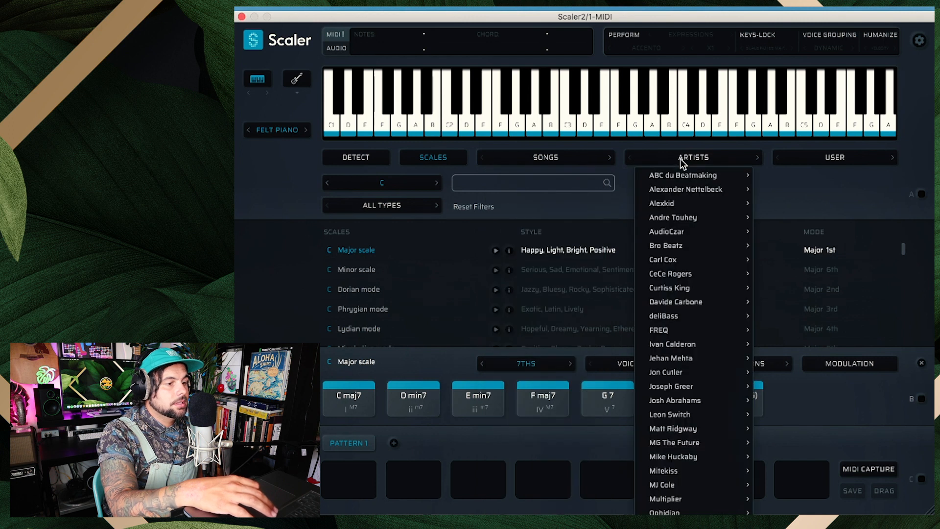
# Load the J-K Pop 1 song chord set and preview its D maj, C# maj and B min7 chords.
pyautogui.click(582, 157)
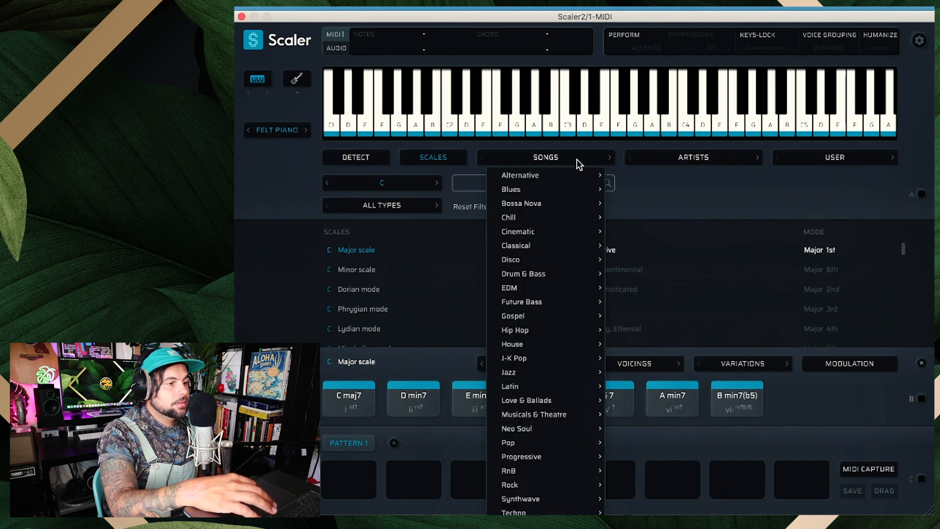
pyautogui.moveTo(553, 361)
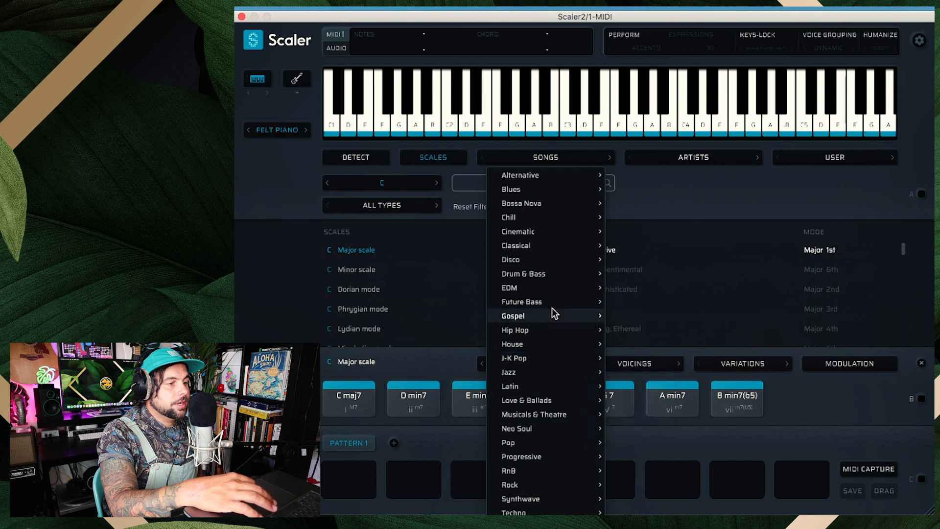
pyautogui.click(622, 363)
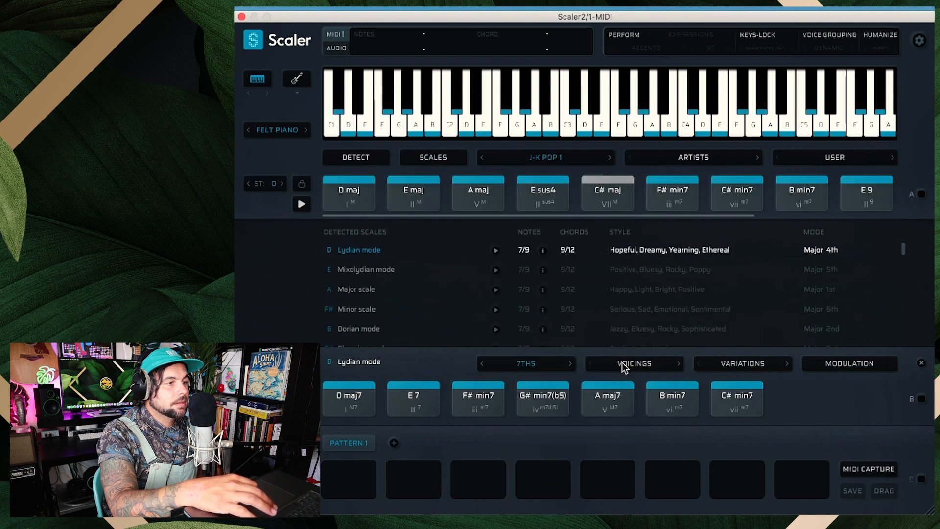
pyautogui.click(355, 205)
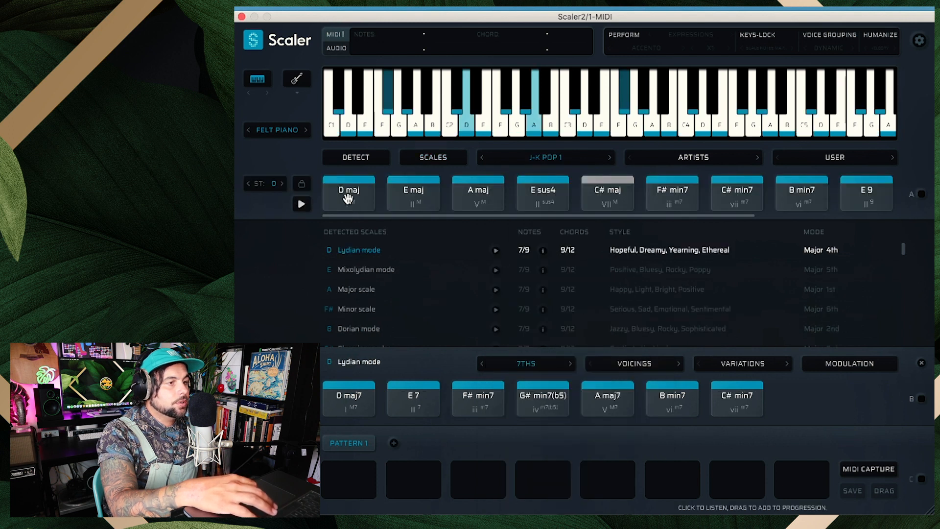
pyautogui.click(596, 199)
pyautogui.click(817, 196)
pyautogui.click(345, 198)
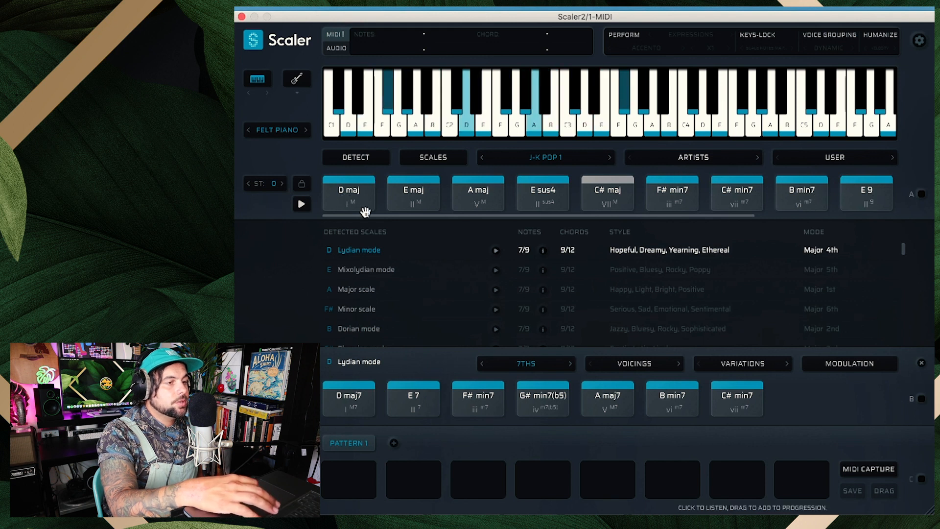
# Audition the J-K Pop 1 chords in order, from D maj through E sus4 and F# min7 to E 9.
pyautogui.click(364, 192)
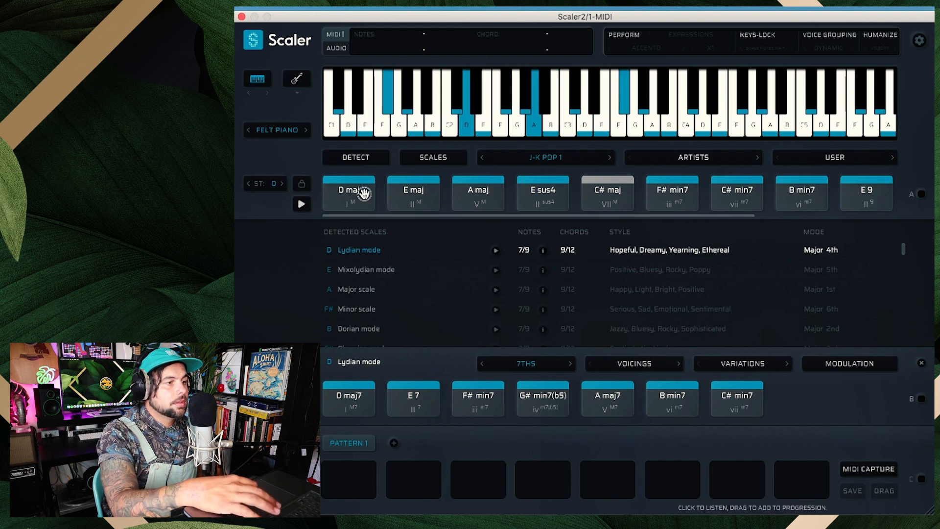
pyautogui.click(409, 195)
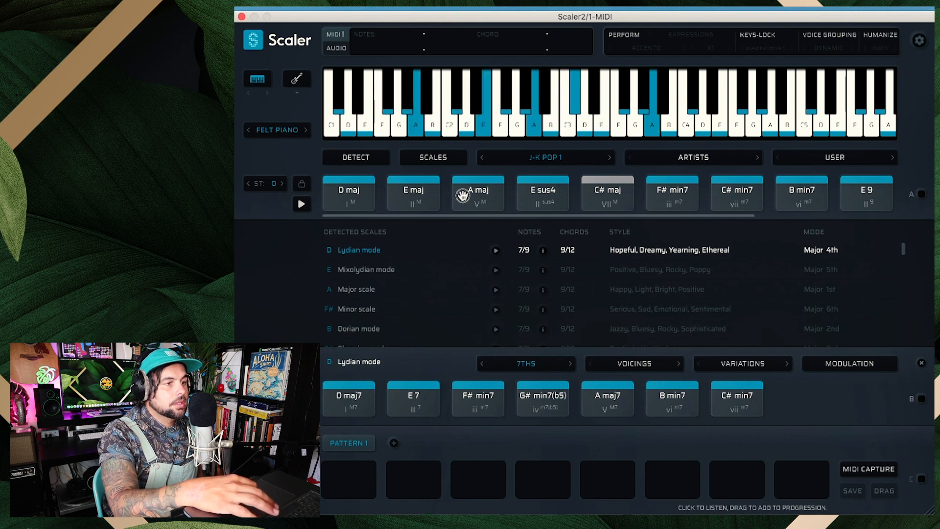
pyautogui.click(528, 198)
pyautogui.click(528, 198)
pyautogui.click(529, 197)
pyautogui.click(532, 197)
pyautogui.click(605, 195)
pyautogui.click(607, 195)
pyautogui.click(661, 197)
pyautogui.click(734, 196)
pyautogui.click(785, 195)
pyautogui.click(861, 195)
pyautogui.click(861, 197)
pyautogui.click(860, 199)
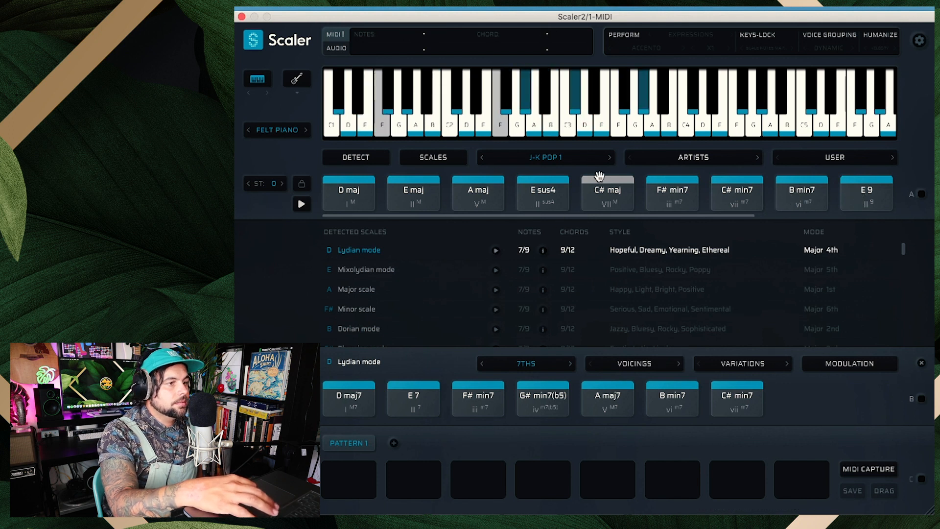
# Load the J-K Pop 2 song chord set and audition its chords in order, from D min to A 7 b9.
pyautogui.click(608, 158)
pyautogui.click(348, 194)
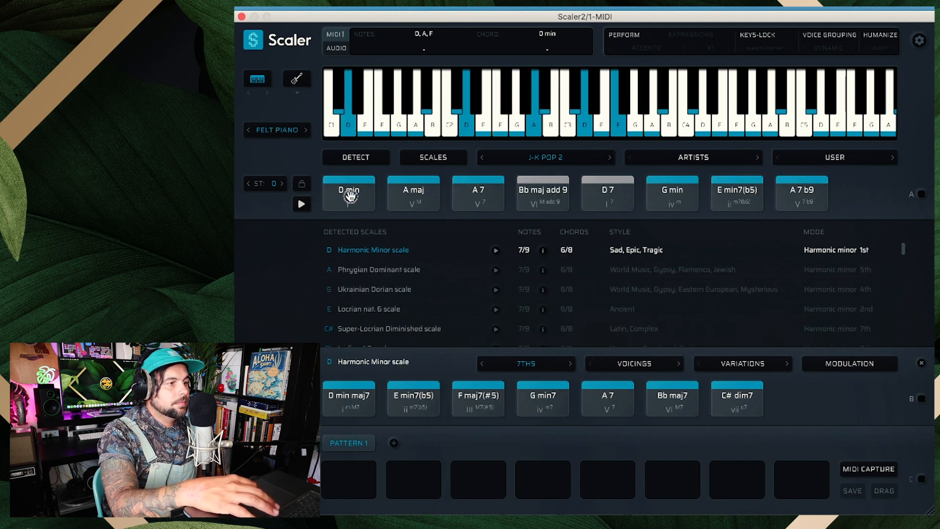
pyautogui.click(409, 201)
pyautogui.click(478, 201)
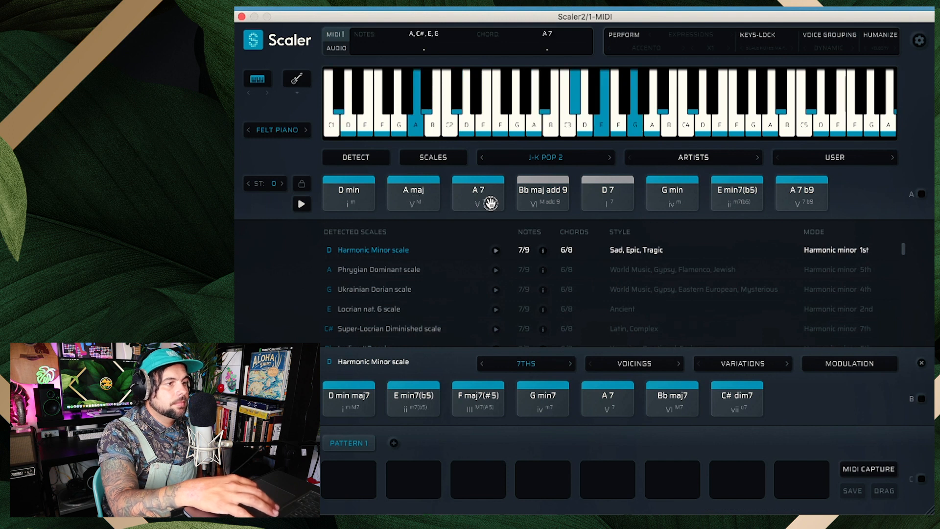
pyautogui.click(563, 201)
pyautogui.click(606, 201)
pyautogui.click(668, 200)
pyautogui.click(742, 198)
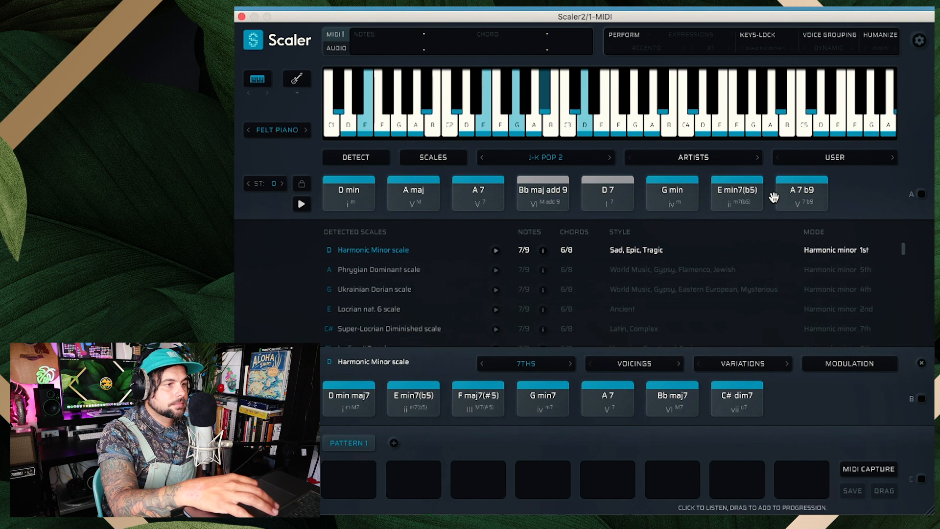
pyautogui.click(802, 201)
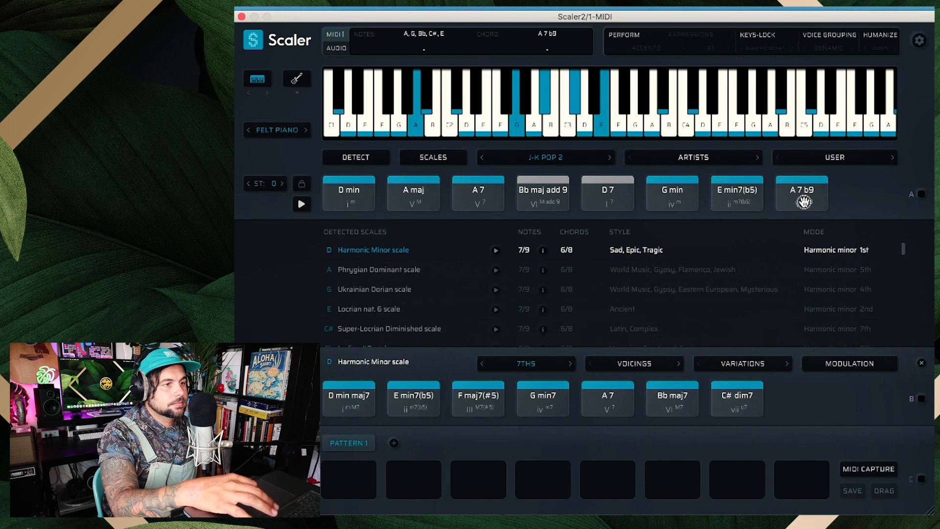
# Load the Hip Hop 5 song chord set and audition its F min, Bb min, Ab maj and C maj chords.
pyautogui.click(583, 158)
pyautogui.moveTo(573, 331)
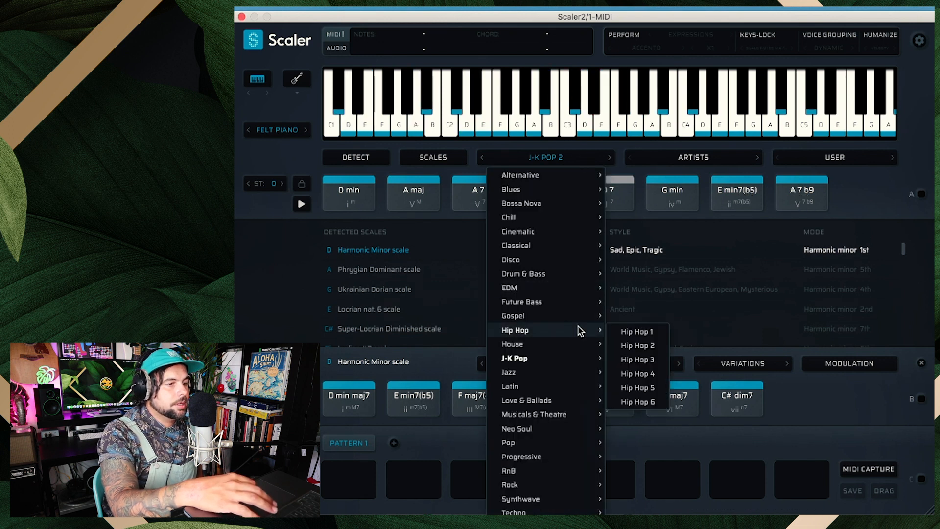
pyautogui.click(653, 390)
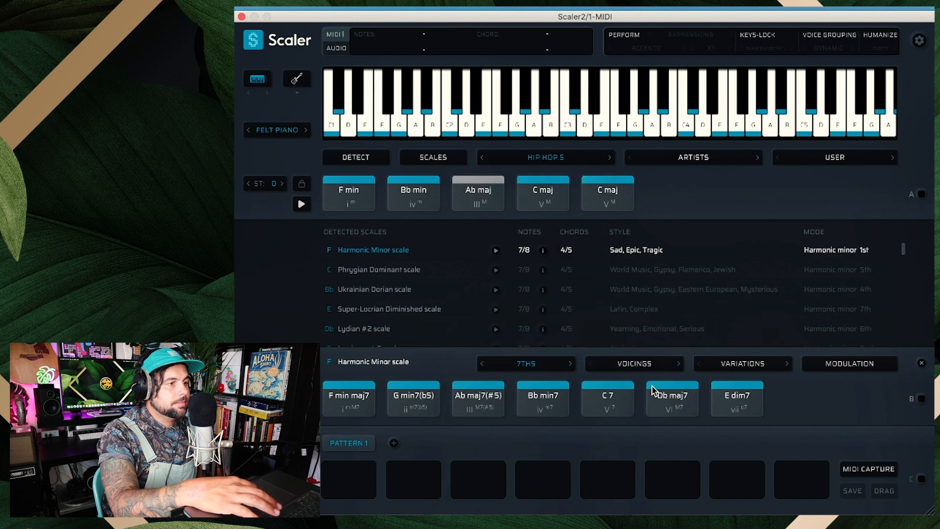
pyautogui.click(363, 205)
pyautogui.click(409, 206)
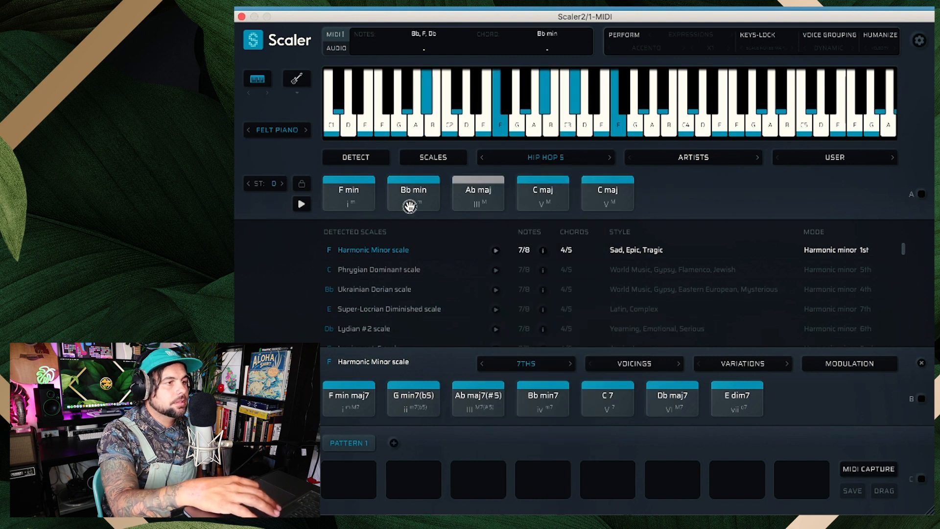
pyautogui.click(469, 204)
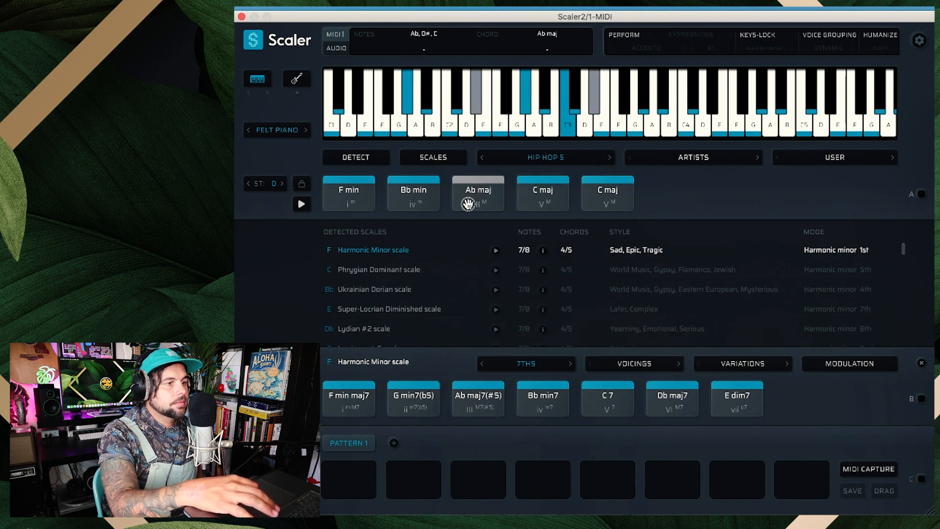
pyautogui.click(535, 204)
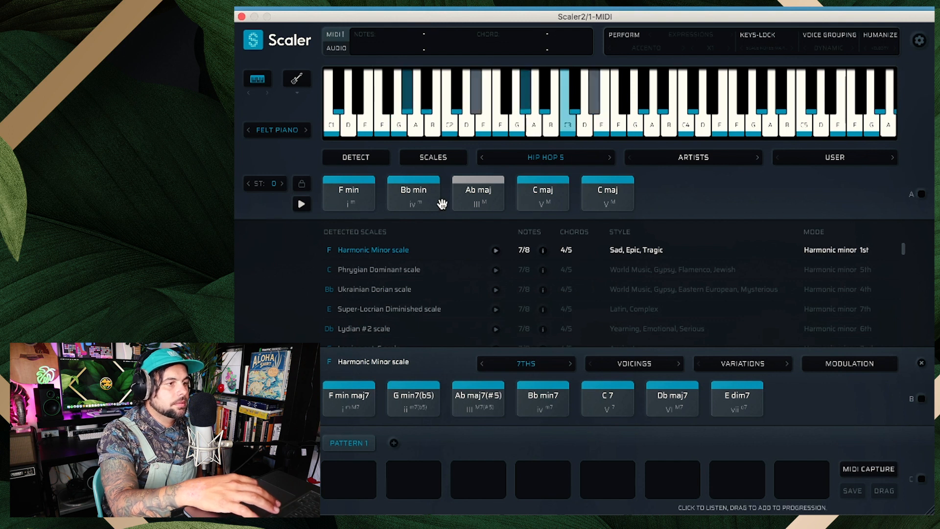
# Replay the Hip Hop 5 progression from F min through Bb min and Ab maj to C maj.
pyautogui.click(354, 194)
pyautogui.click(407, 194)
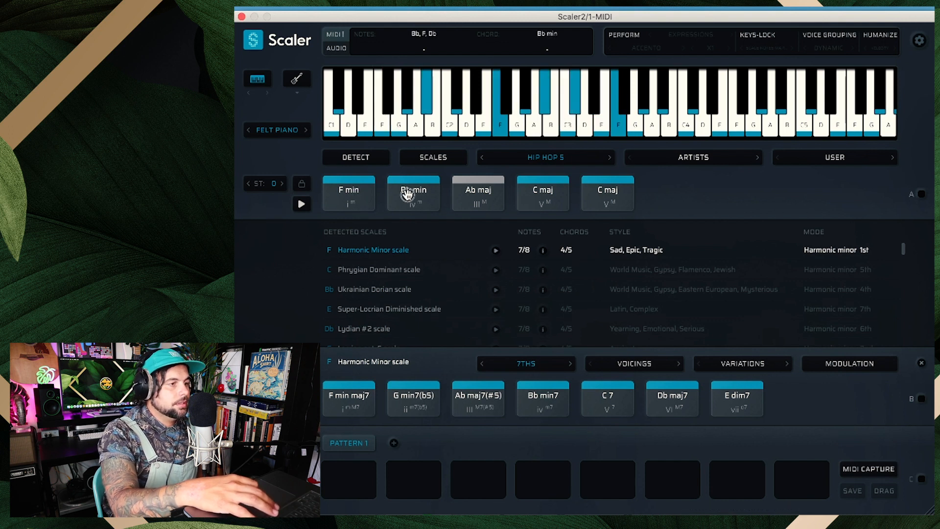
pyautogui.click(470, 192)
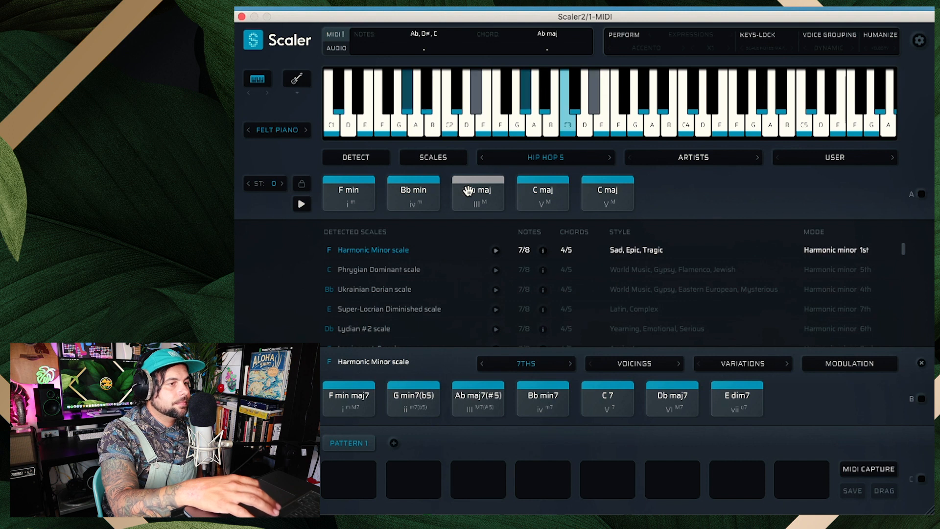
pyautogui.click(541, 191)
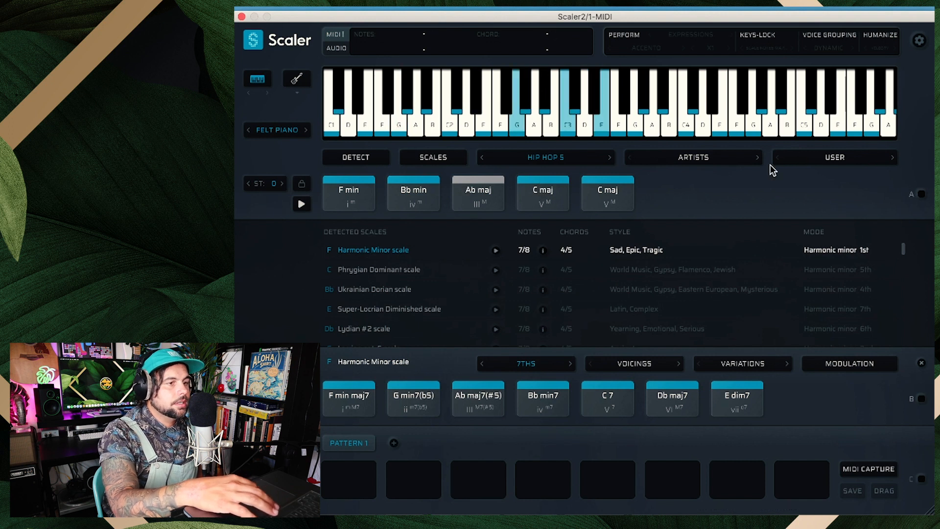
# Load Curtiss King's My Story artist chord set and audition its opening C maj, A min and F maj chords.
pyautogui.click(701, 162)
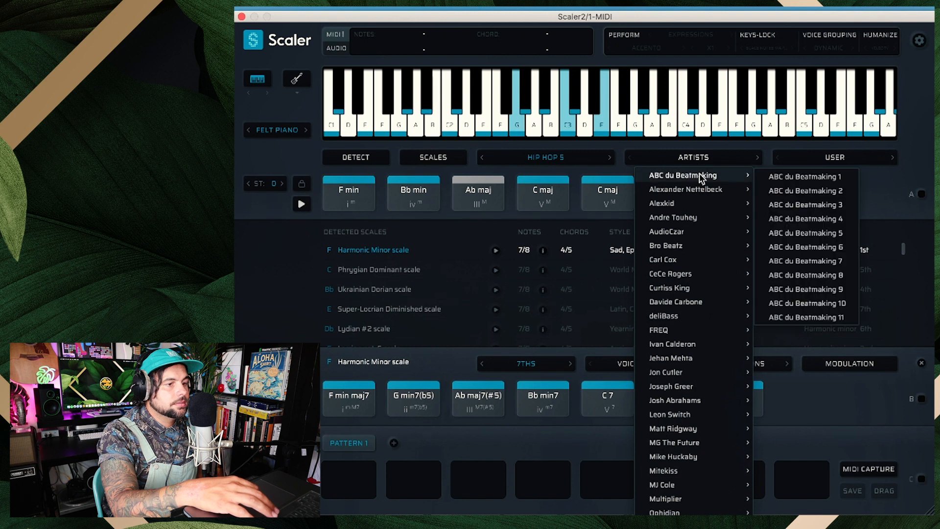
pyautogui.moveTo(702, 222)
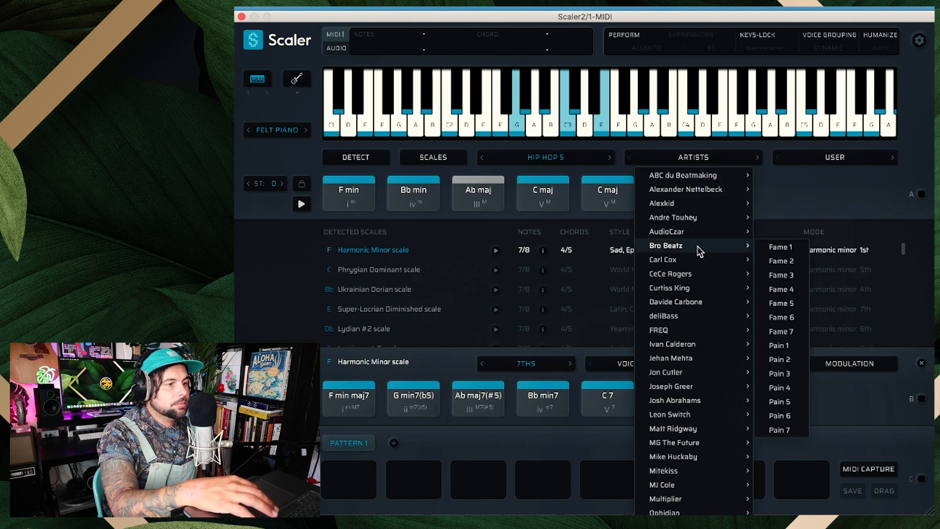
pyautogui.moveTo(698, 288)
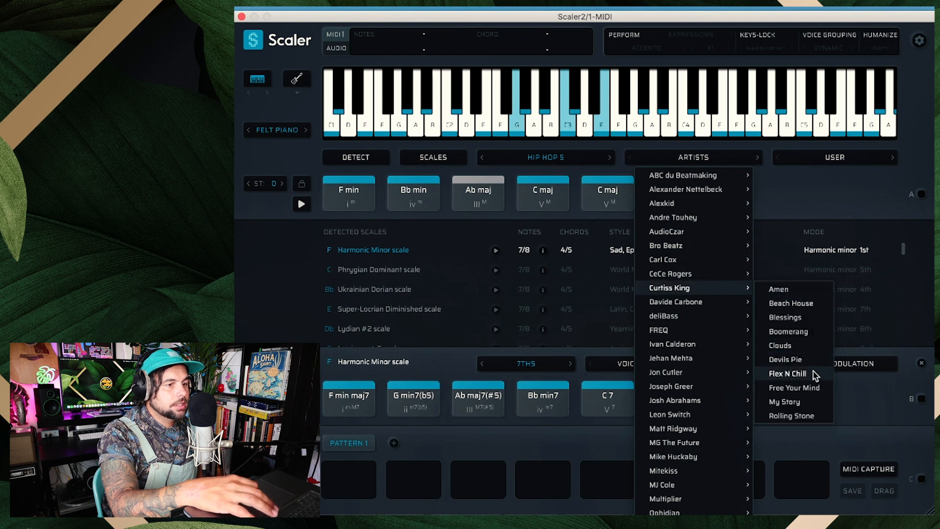
pyautogui.click(814, 403)
pyautogui.click(354, 195)
pyautogui.click(407, 196)
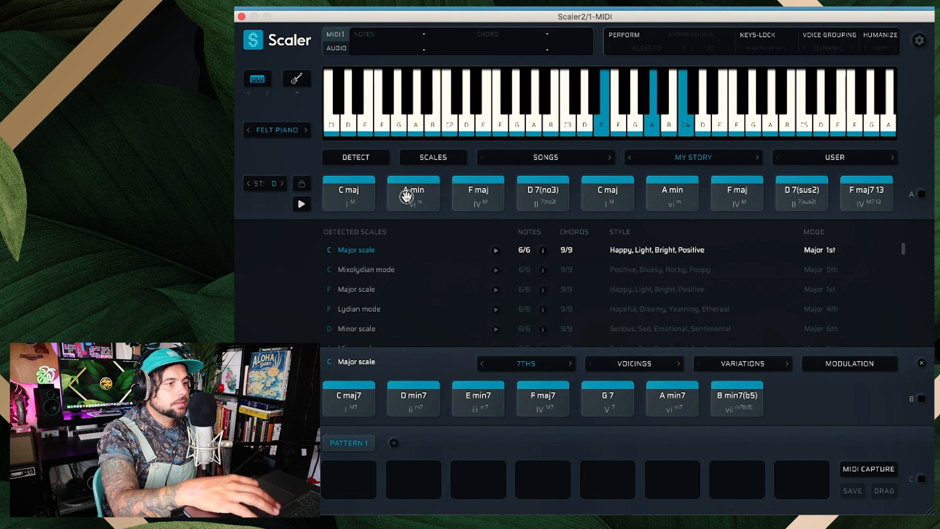
pyautogui.click(486, 198)
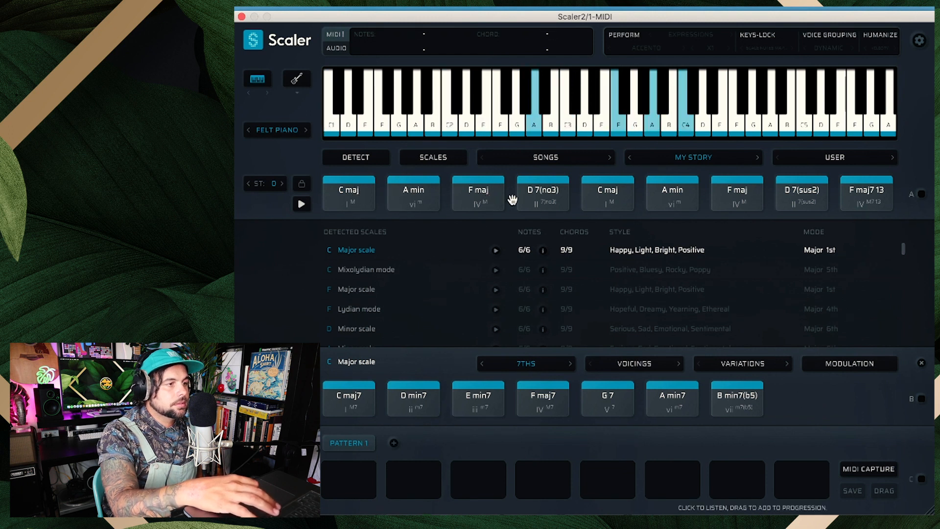
# Continue auditioning the My Story chords in order, from D 7(no3) through the second C maj, A min and F maj to D 7(sus2).
pyautogui.click(548, 203)
pyautogui.click(605, 202)
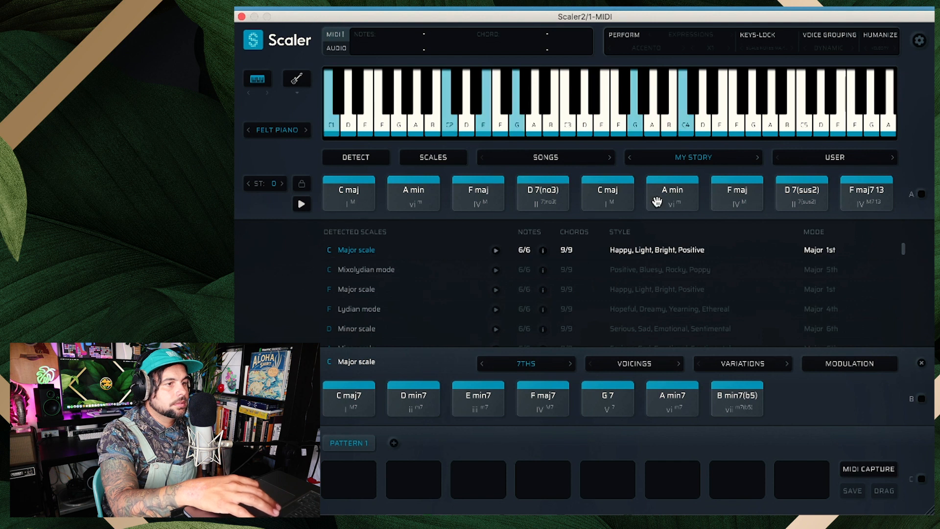
pyautogui.click(673, 202)
pyautogui.click(735, 194)
pyautogui.click(803, 195)
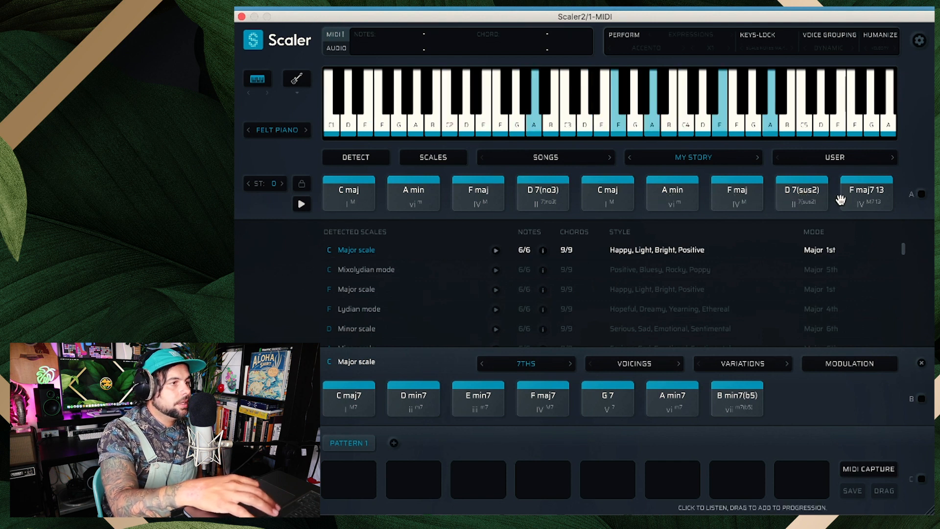
# Replay the first three My Story chords, and run the whole progression with automatic playback before stopping it.
pyautogui.click(339, 192)
pyautogui.click(385, 190)
pyautogui.click(466, 192)
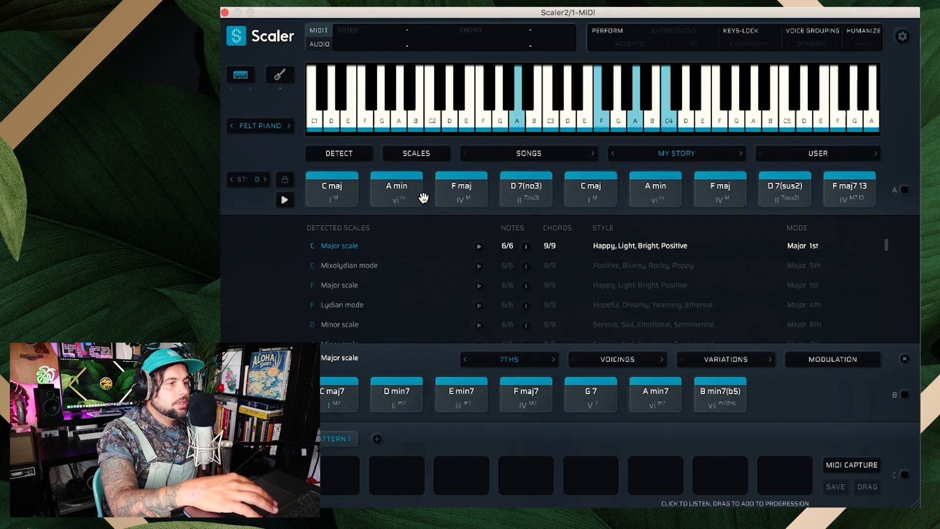
pyautogui.click(285, 200)
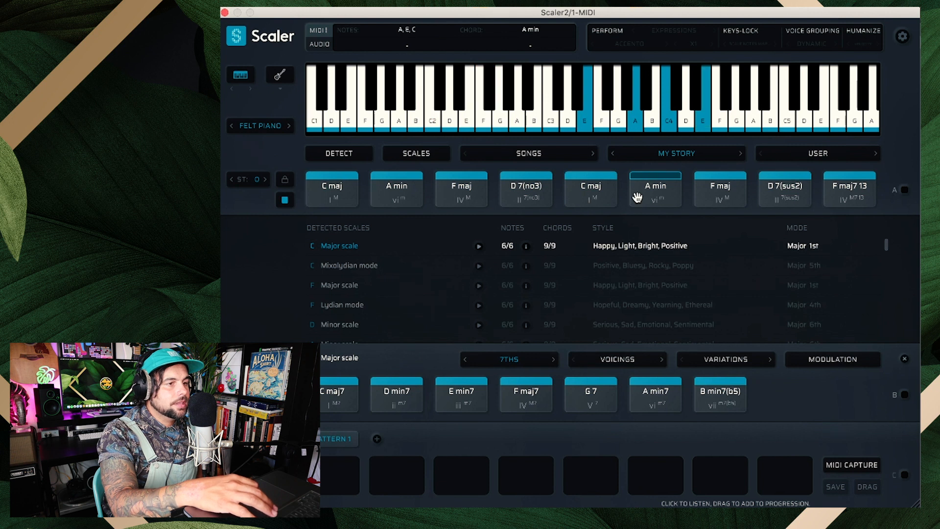
pyautogui.click(721, 200)
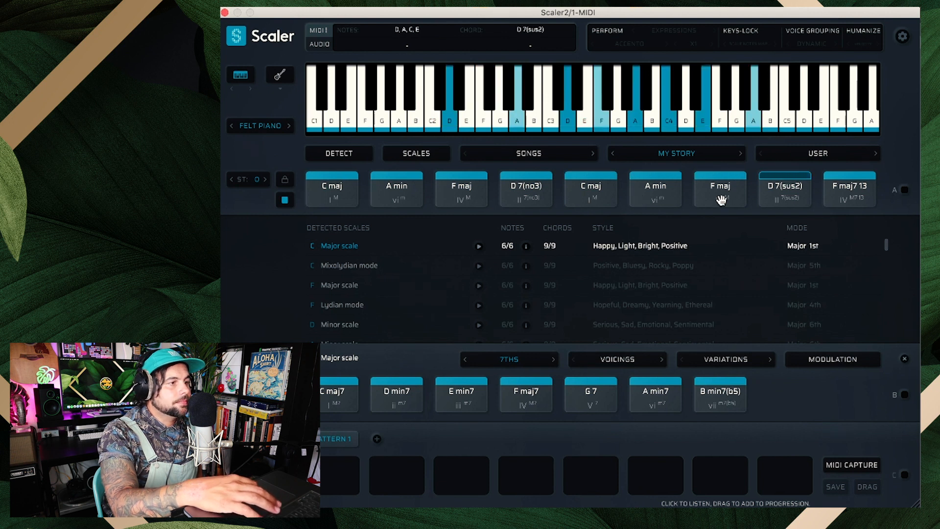
pyautogui.click(285, 200)
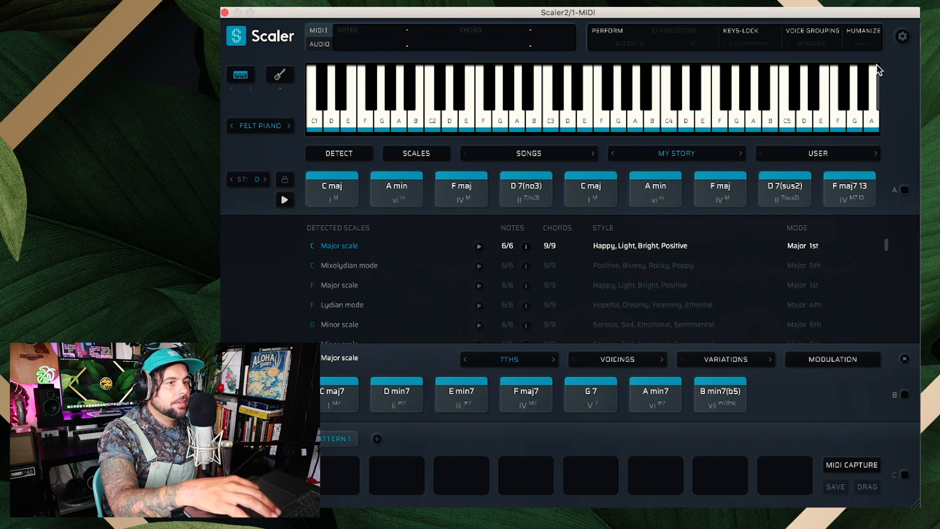
# Set the playback chord duration to 4 beats and preview the My Story progression at that length.
pyautogui.click(903, 37)
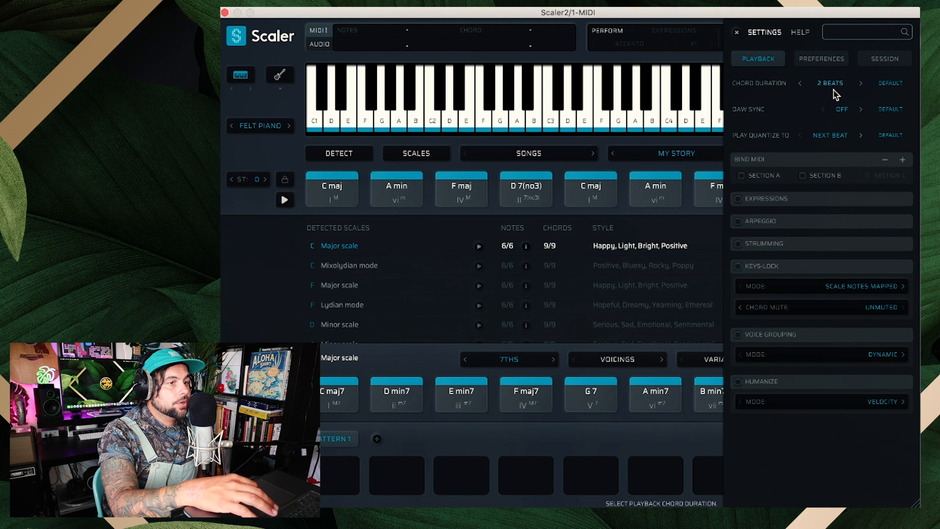
pyautogui.click(862, 84)
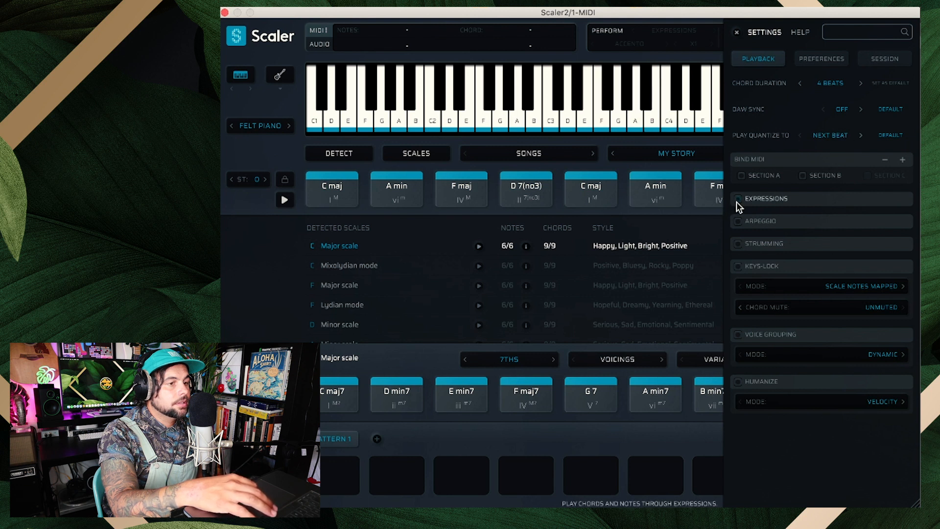
pyautogui.click(738, 36)
pyautogui.click(286, 200)
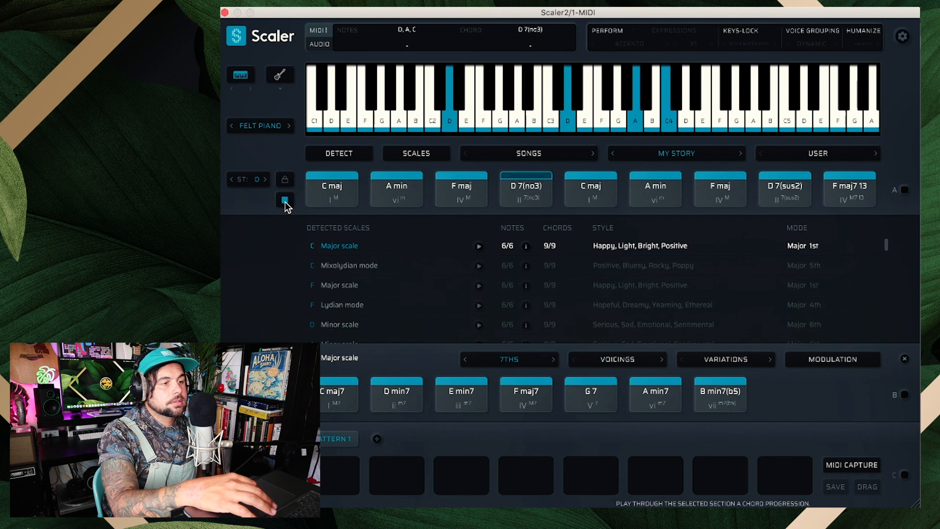
pyautogui.click(286, 201)
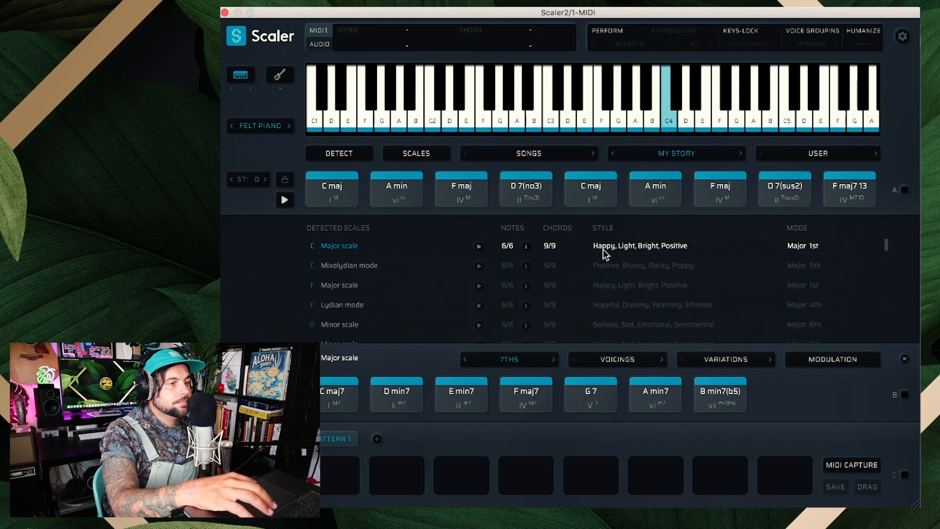
# Load the Fame 1 chord set by Bro Beatz and preview its progression with automatic playback.
pyautogui.click(729, 156)
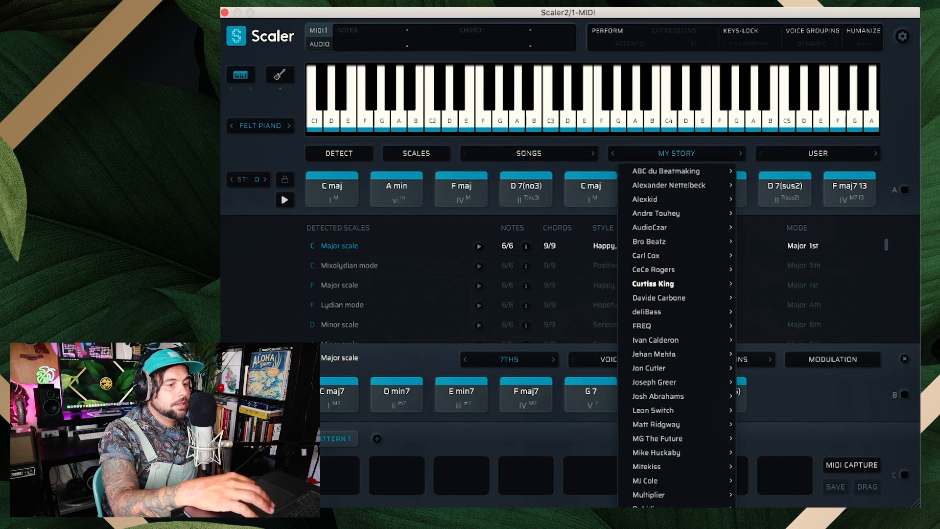
pyautogui.moveTo(676, 523)
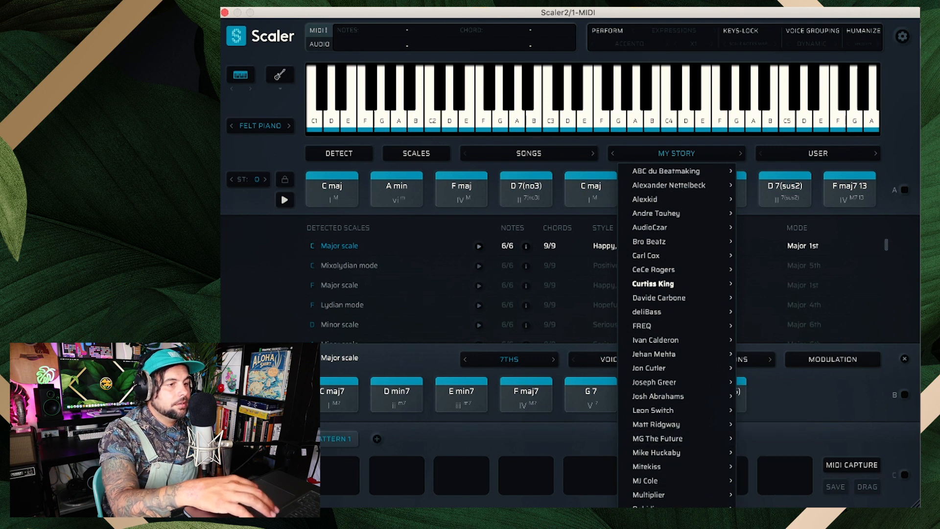
pyautogui.moveTo(690, 244)
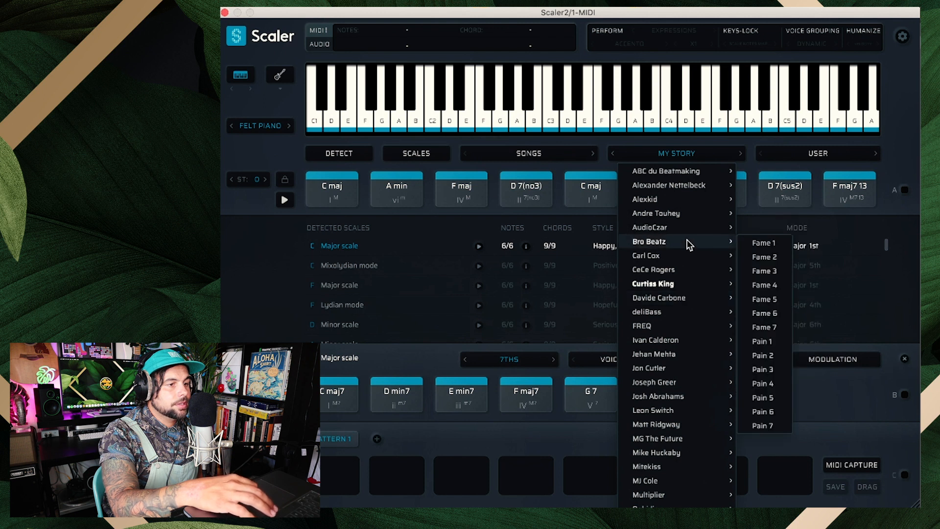
pyautogui.click(768, 244)
pyautogui.click(285, 199)
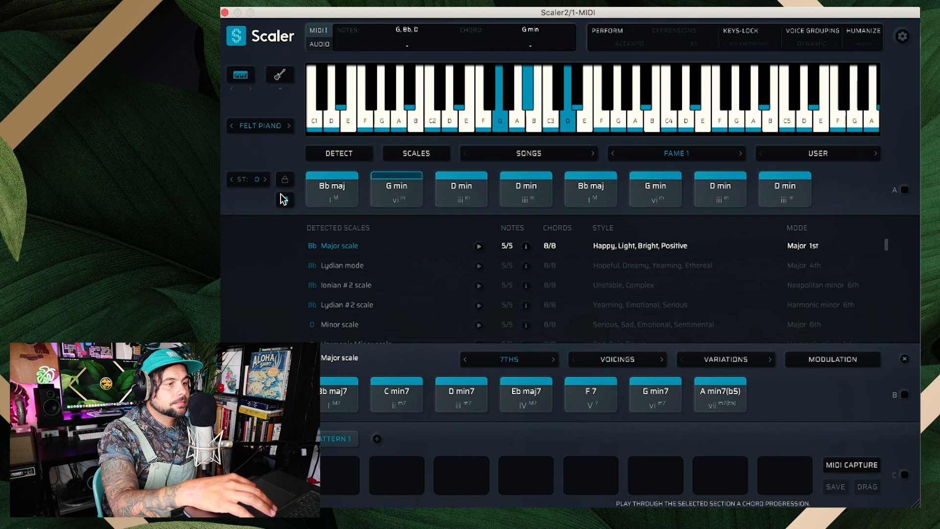
pyautogui.click(284, 201)
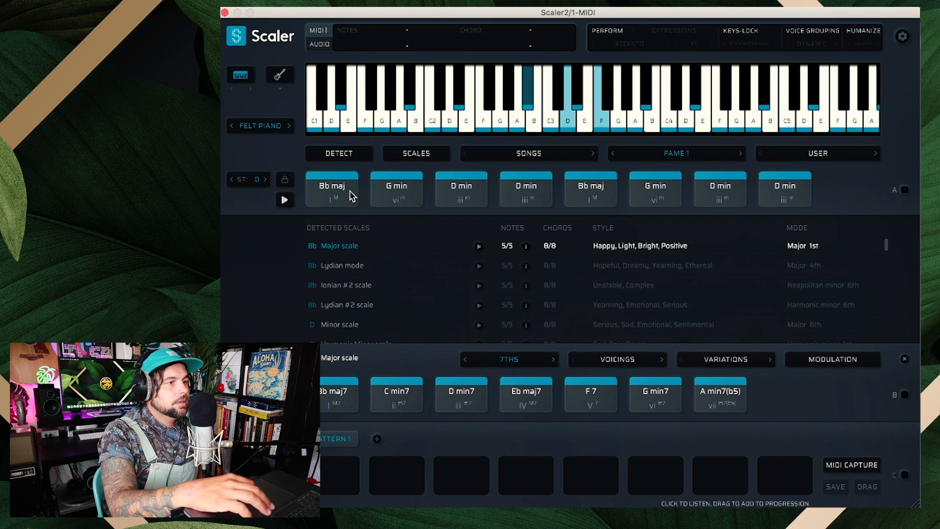
# Enable Perform mode and review its Expressions, Arpeggio and Strumming types, keeping Expressions selected.
pyautogui.click(612, 34)
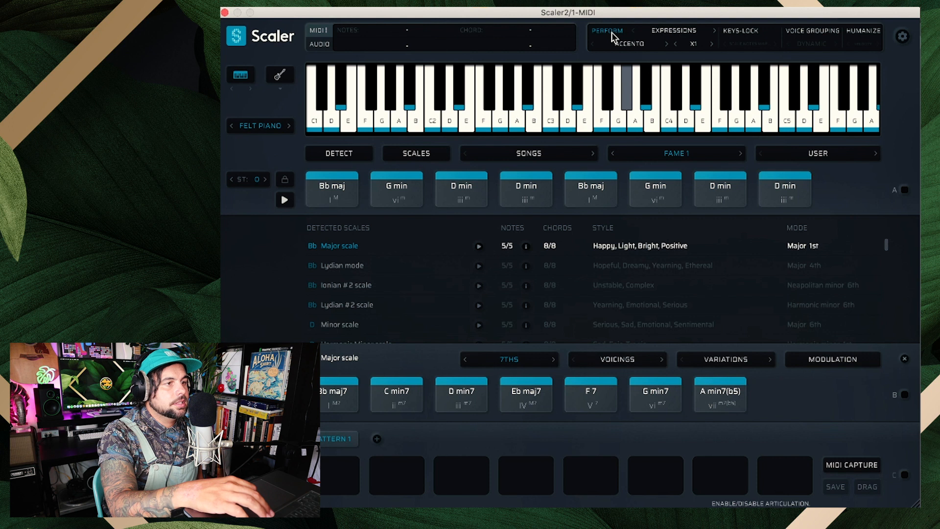
pyautogui.click(664, 34)
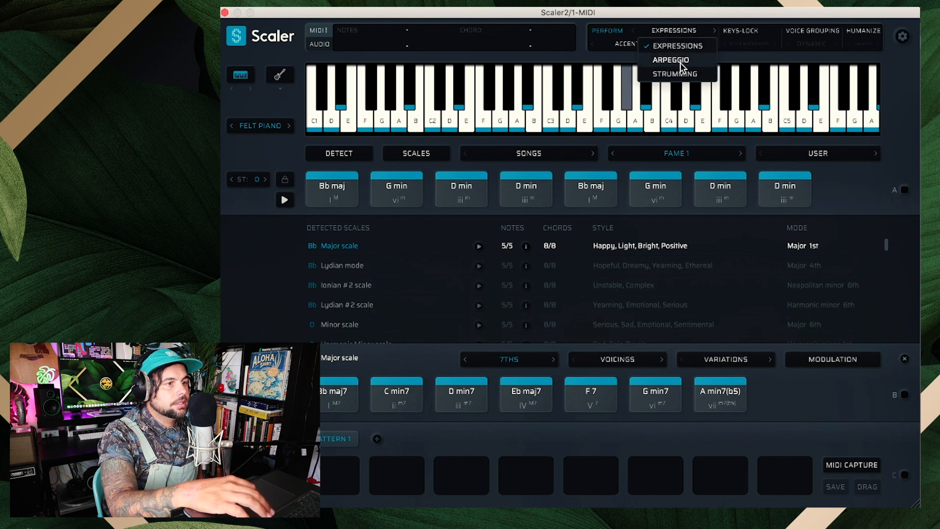
pyautogui.click(654, 29)
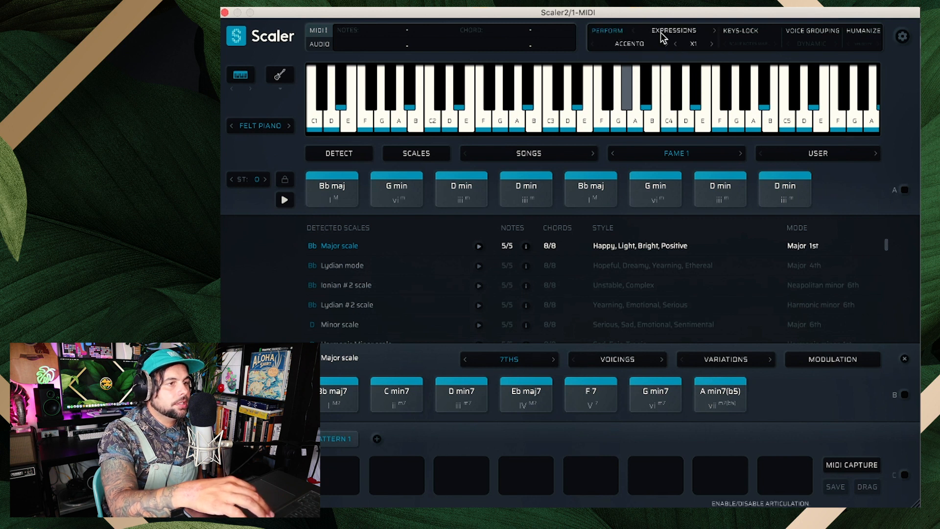
# Choose the Lento performance under Expressions and play the Fame 1 progression, trying the X0.5 and X2 speeds.
pyautogui.click(690, 31)
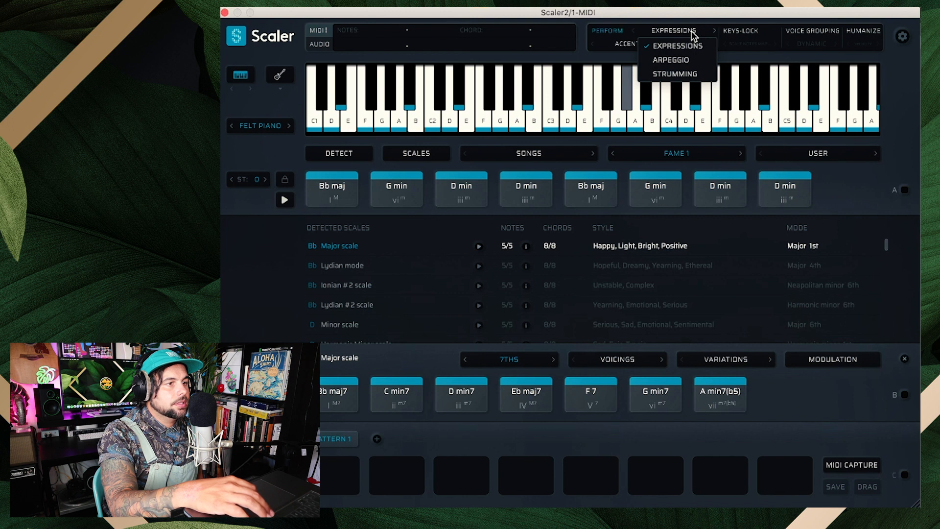
pyautogui.click(697, 47)
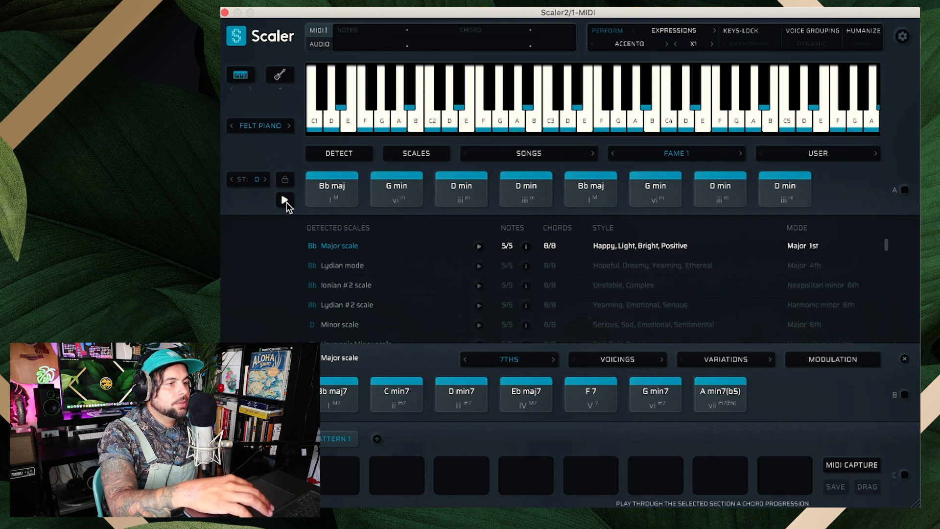
pyautogui.click(334, 205)
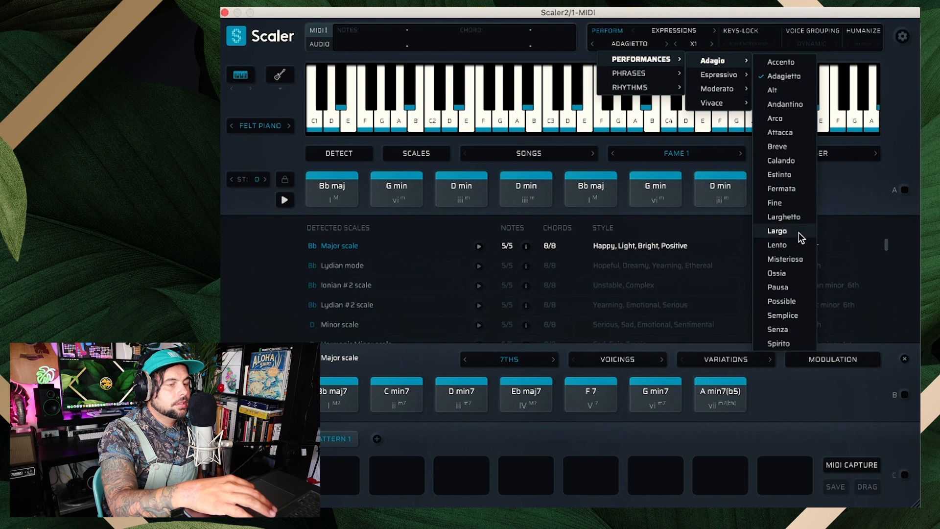
pyautogui.click(779, 245)
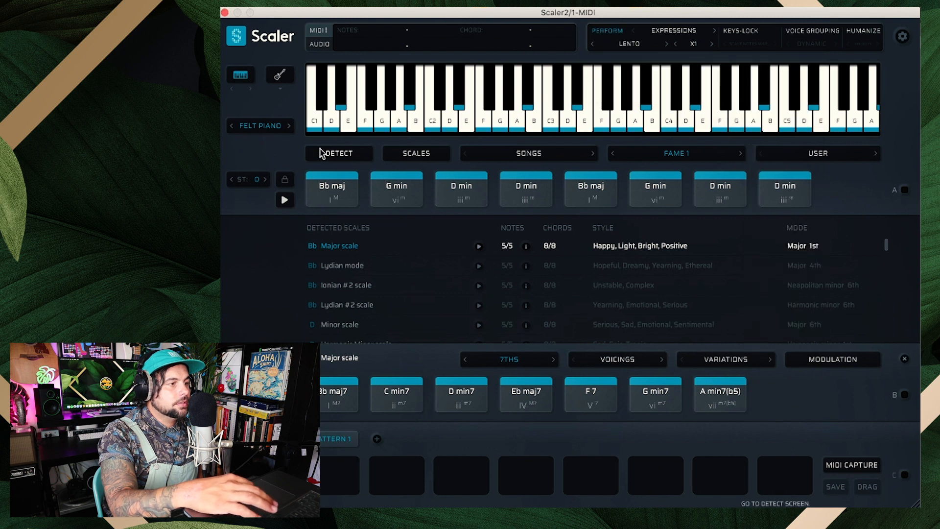
pyautogui.click(285, 200)
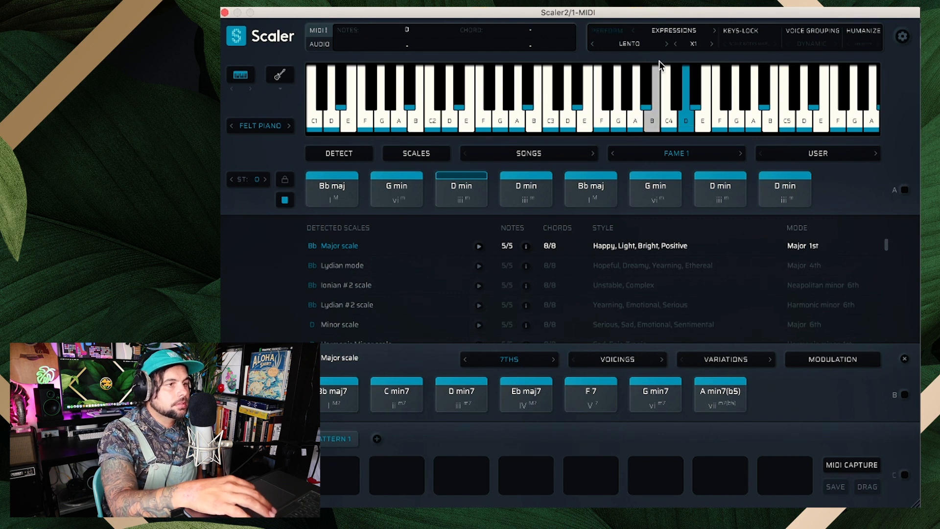
pyautogui.click(676, 44)
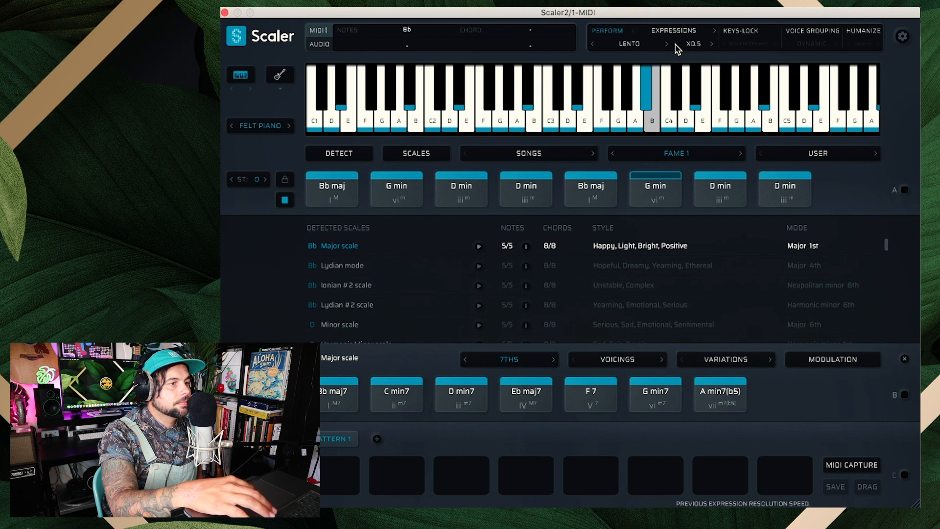
pyautogui.click(712, 46)
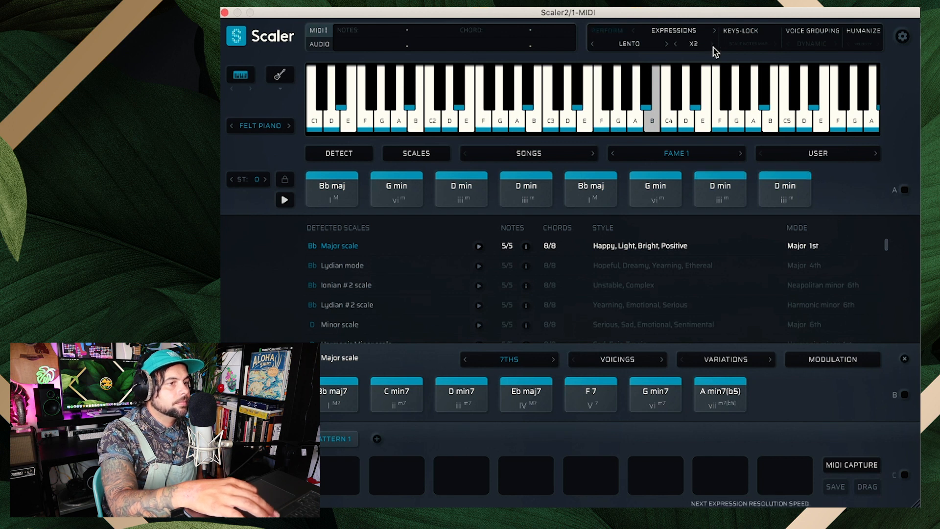
# Load the Fame 2 artist chord set, switch Perform to Arpeggio with the Up pattern at 1/8, and play the progression.
pyautogui.click(741, 153)
pyautogui.click(671, 30)
pyautogui.click(677, 60)
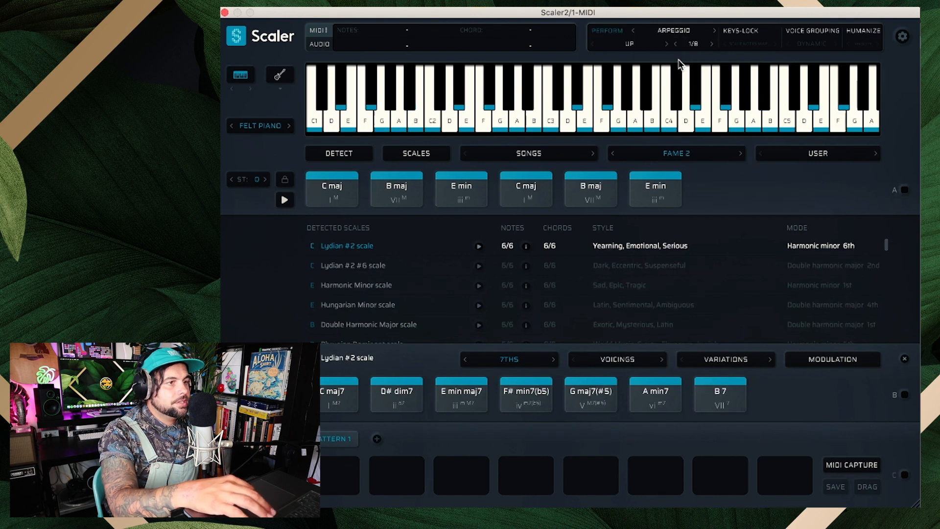
pyautogui.click(630, 44)
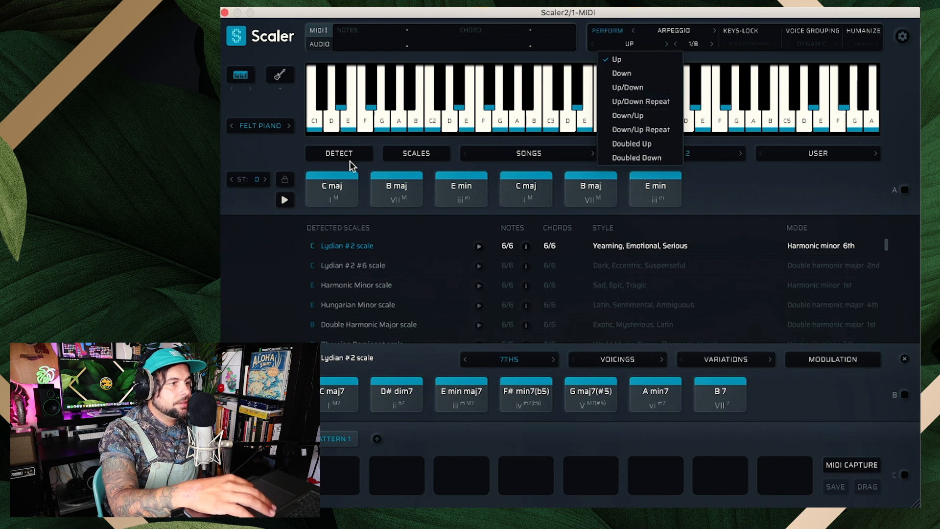
pyautogui.click(284, 201)
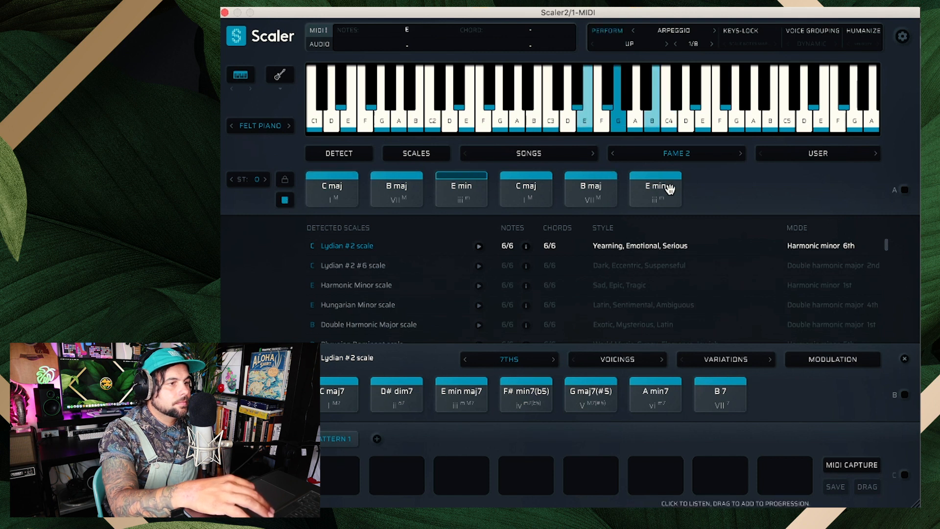
# Set the arpeggio rate to 1/16, listen to the Fame 2 progression, and stop playback.
pyautogui.click(712, 45)
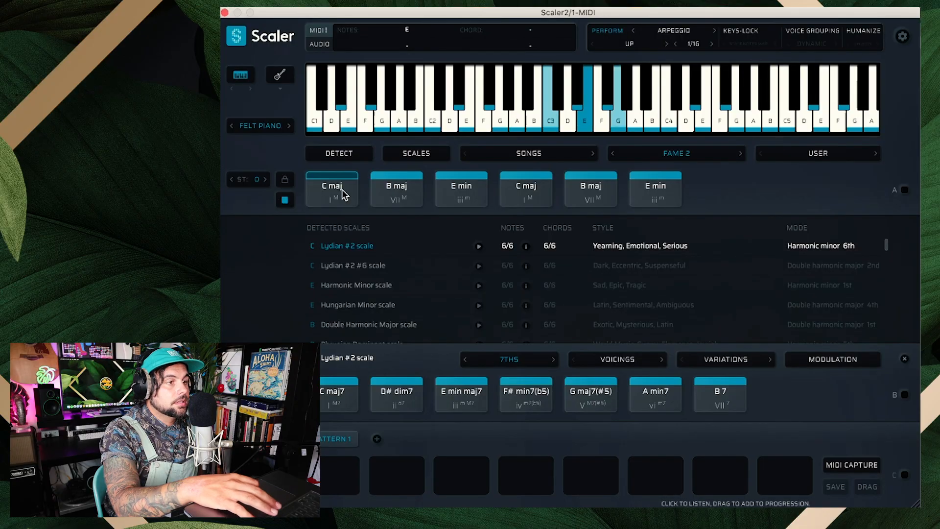
pyautogui.click(327, 198)
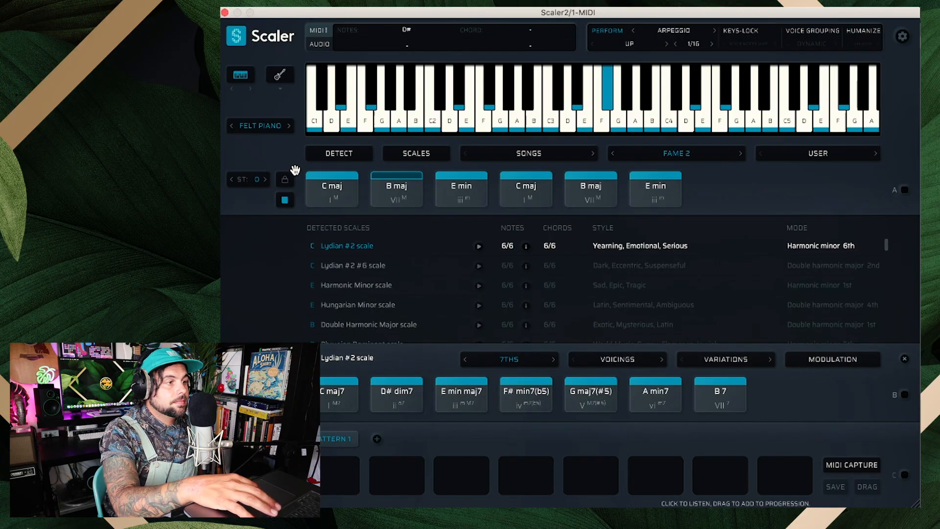
pyautogui.click(284, 201)
# Try the Fame 2 arpeggio with the Celestial Existence sound, and return to Felt Piano.
pyautogui.click(290, 126)
pyautogui.click(289, 127)
pyautogui.click(285, 200)
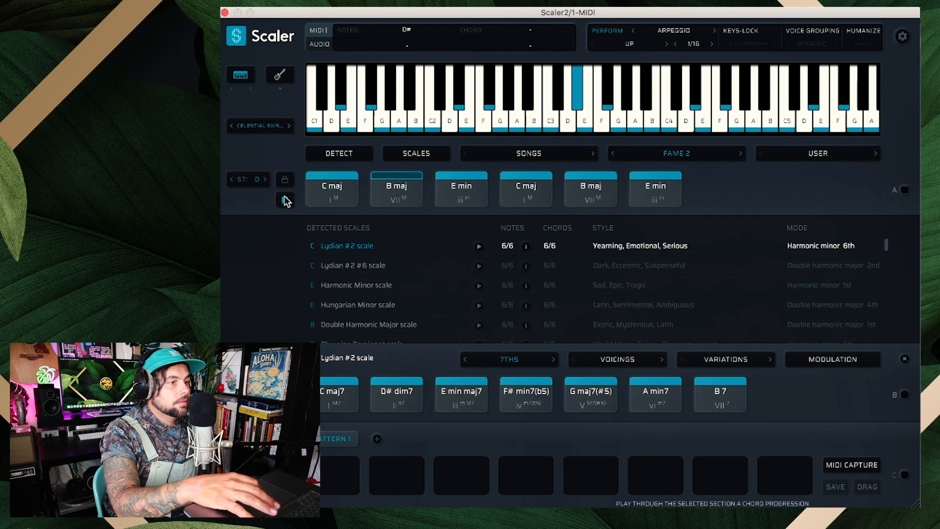
pyautogui.click(285, 199)
pyautogui.click(229, 126)
pyautogui.click(230, 127)
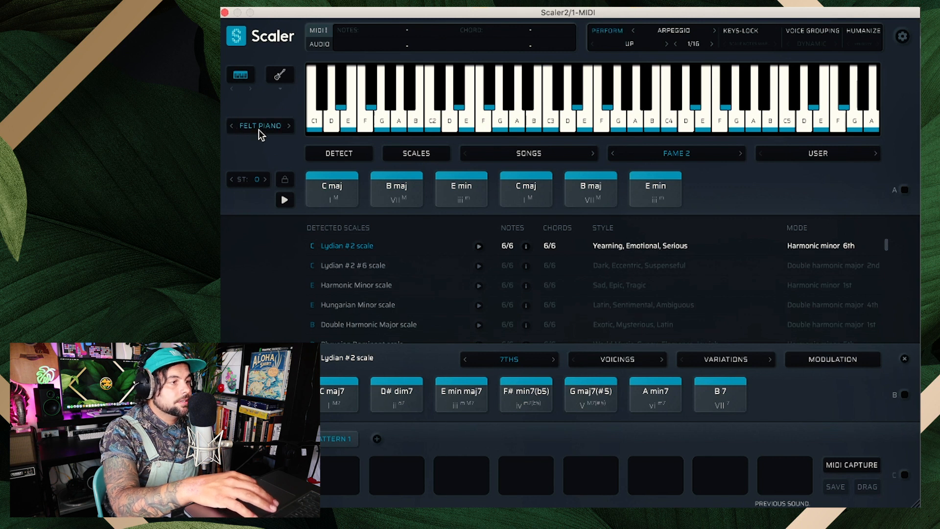
pyautogui.click(614, 100)
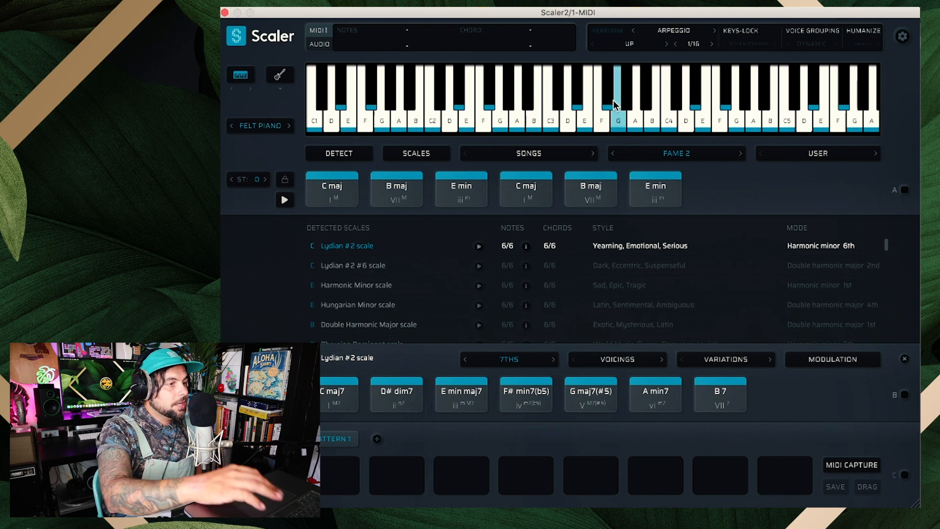
# Switch the Perform type to Strumming and change the instrument sound to Acoustic Guitar.
pyautogui.click(682, 33)
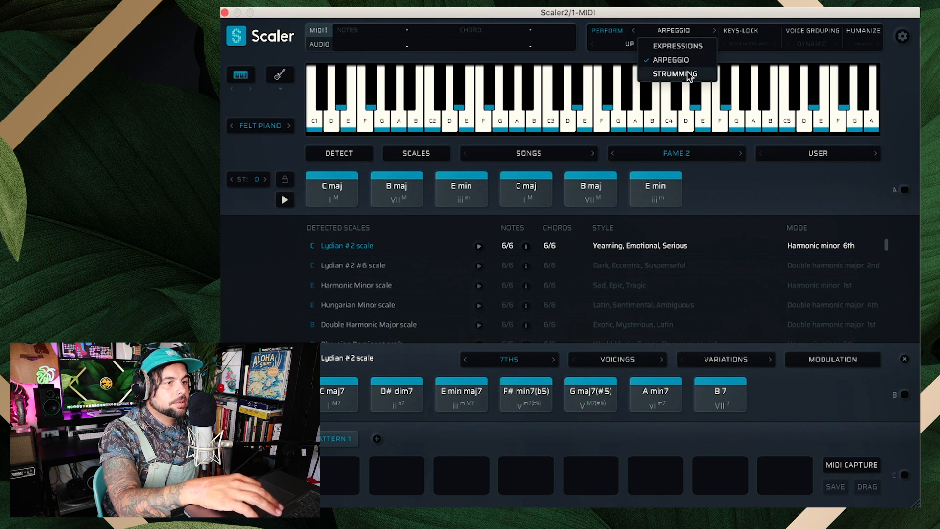
pyautogui.click(699, 75)
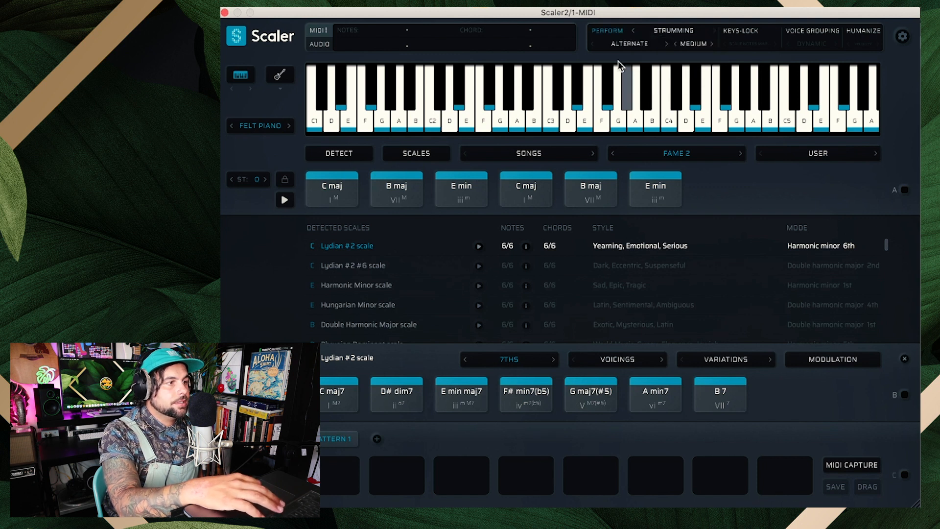
pyautogui.click(272, 127)
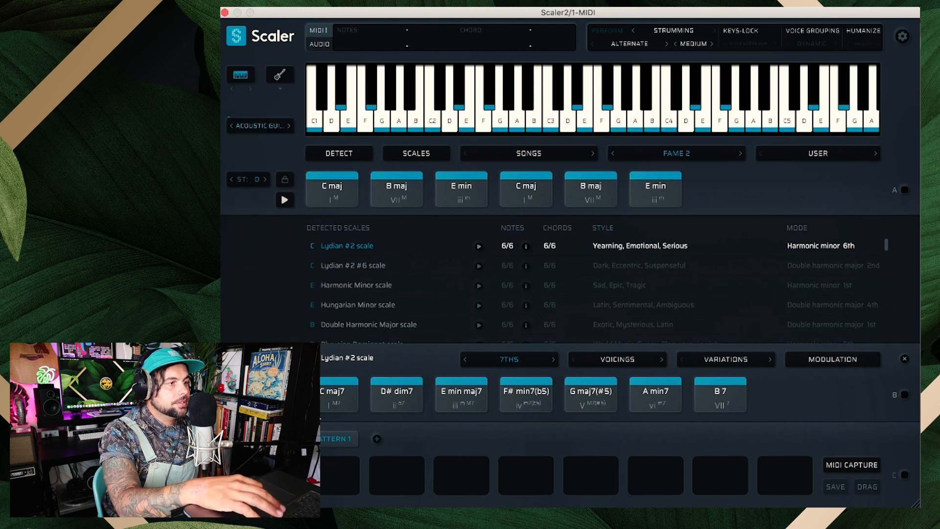
# Load the Jazz 6 song chord set and play its progression with Alternate strumming at Medium speed.
pyautogui.click(669, 153)
pyautogui.click(557, 157)
pyautogui.moveTo(533, 372)
pyautogui.click(627, 333)
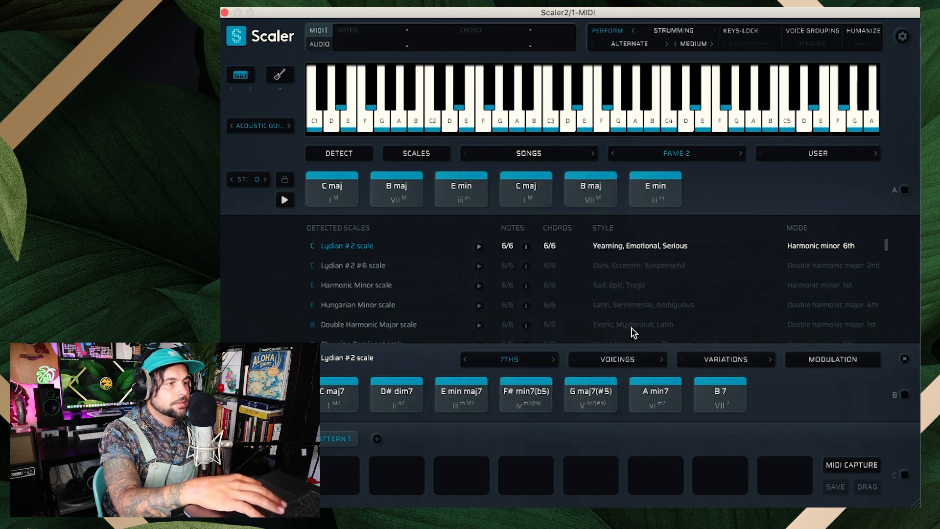
pyautogui.click(283, 198)
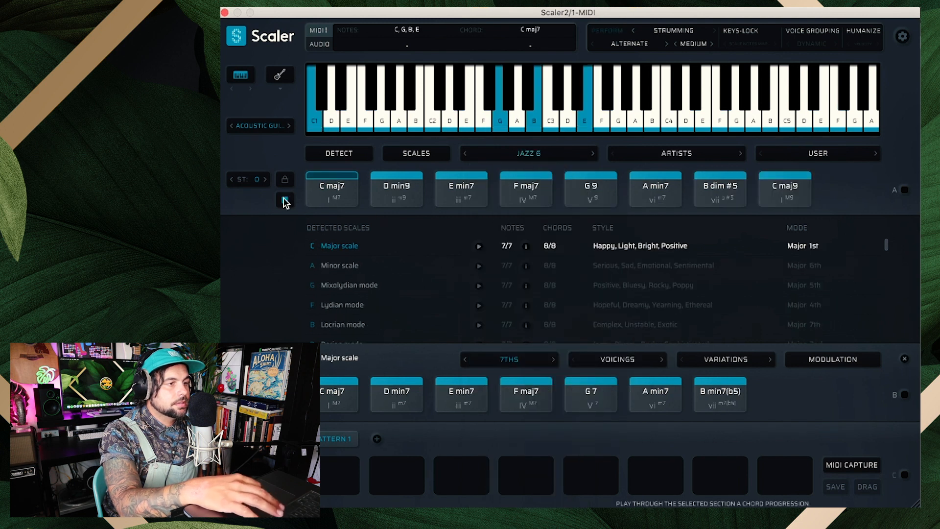
# Audition the Fast strumming speed during playback, and set the speed to Slow.
pyautogui.click(710, 44)
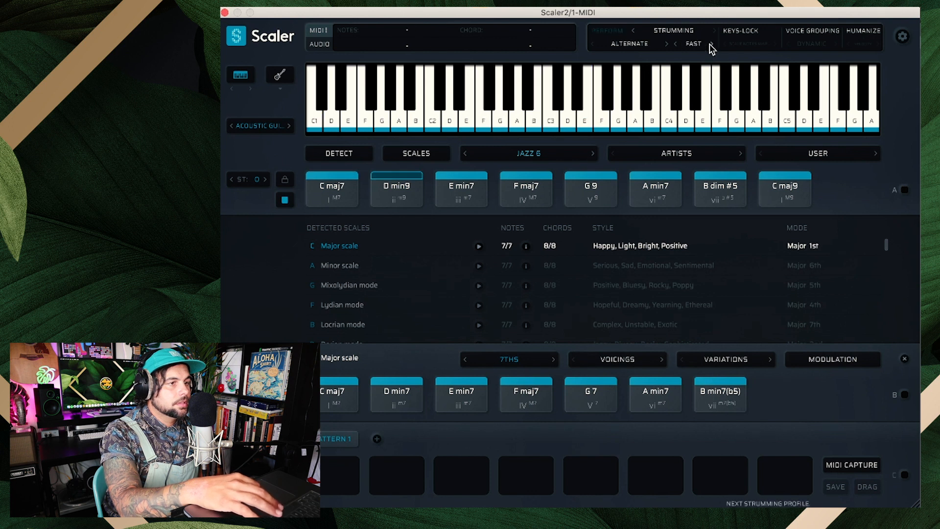
pyautogui.click(675, 44)
pyautogui.click(675, 45)
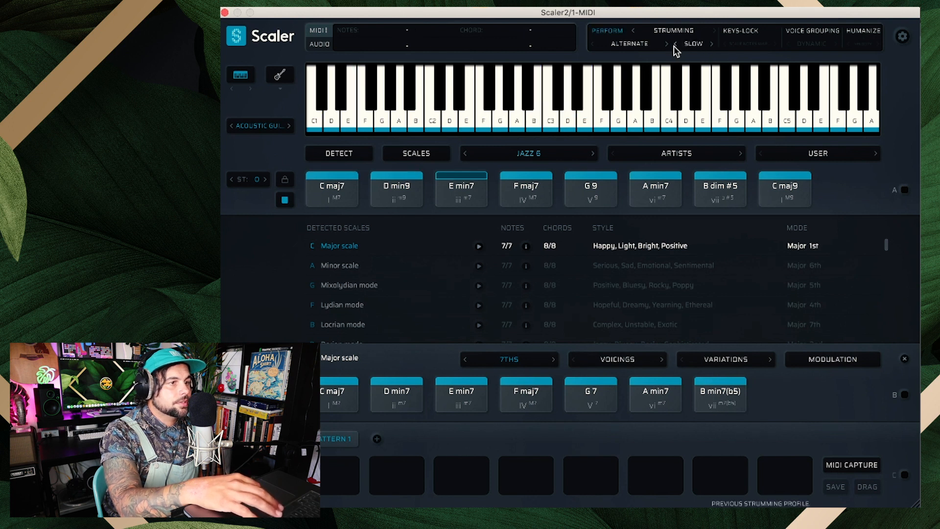
# Audition the Down and Up strumming directions, set the direction to Random, and stop playback.
pyautogui.click(665, 44)
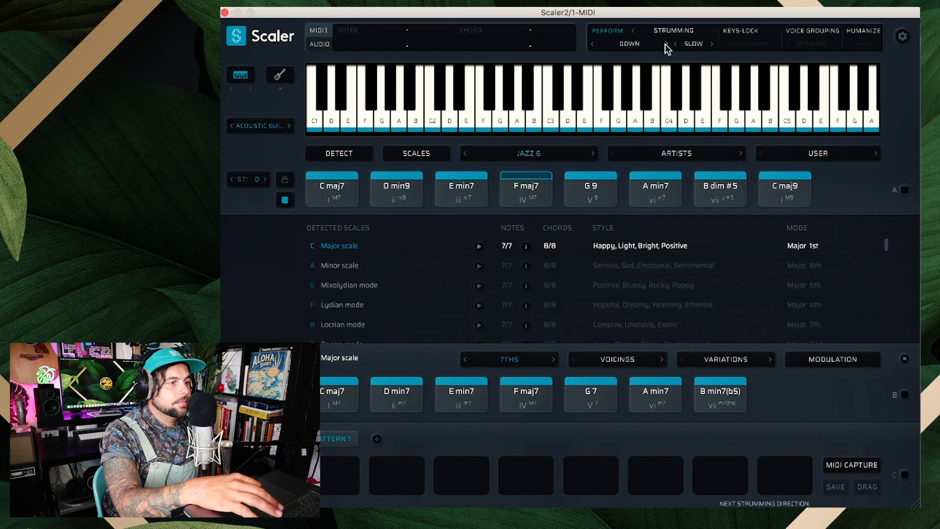
pyautogui.click(665, 44)
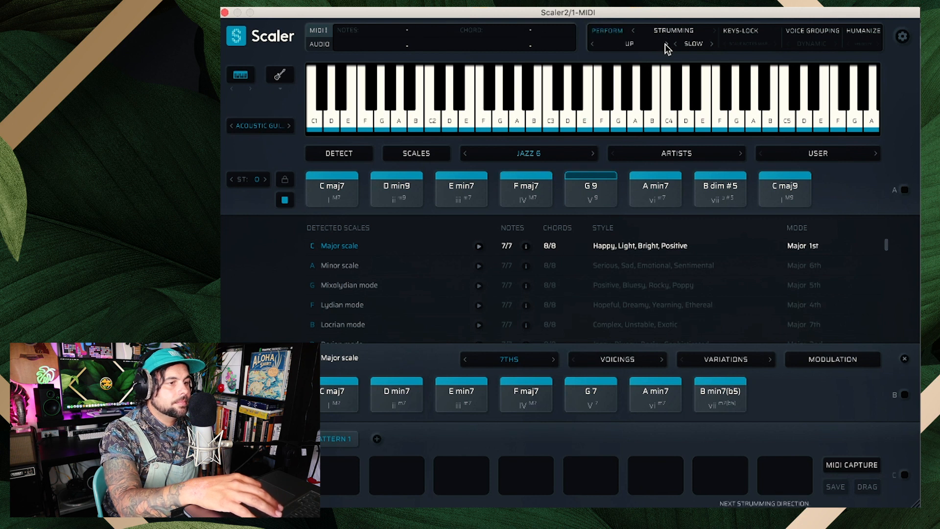
pyautogui.click(666, 43)
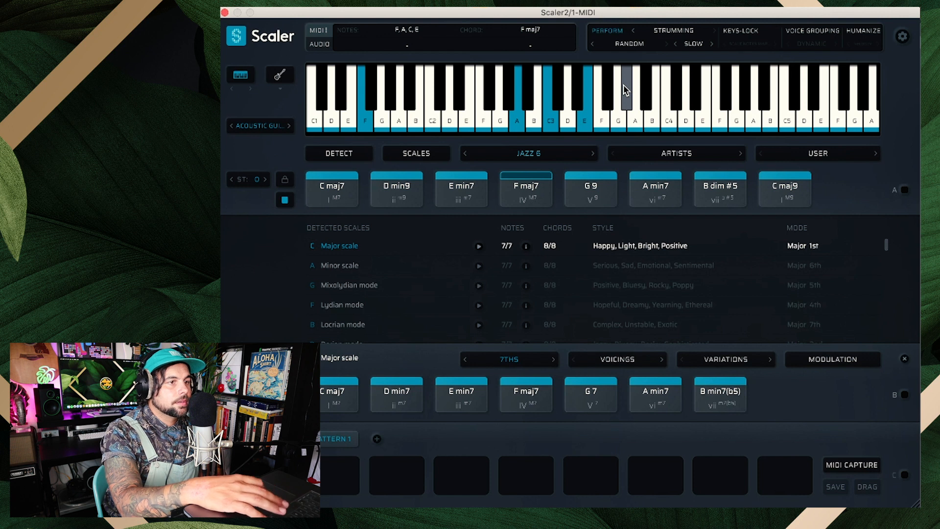
pyautogui.click(284, 199)
# Enable Humanize with the Both profile, preview the Jazz 6 progression, and stop playback.
pyautogui.click(864, 32)
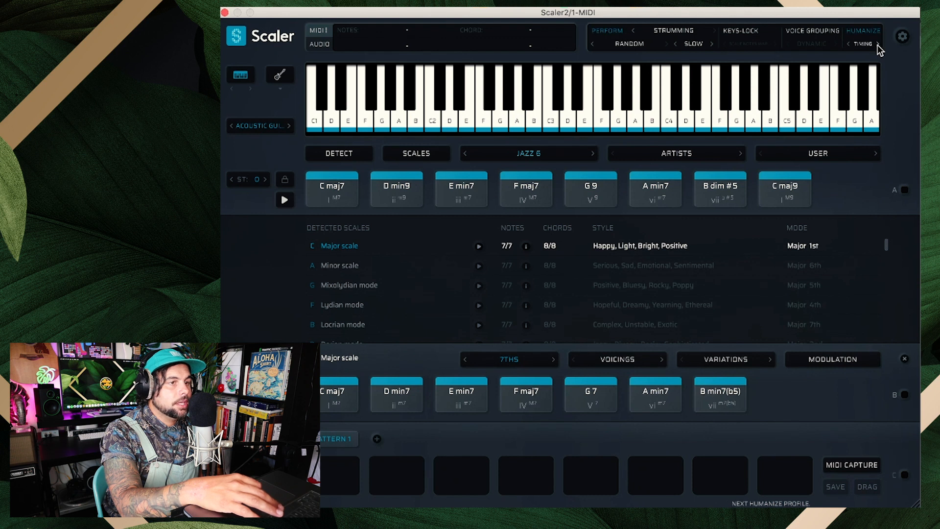
pyautogui.click(287, 200)
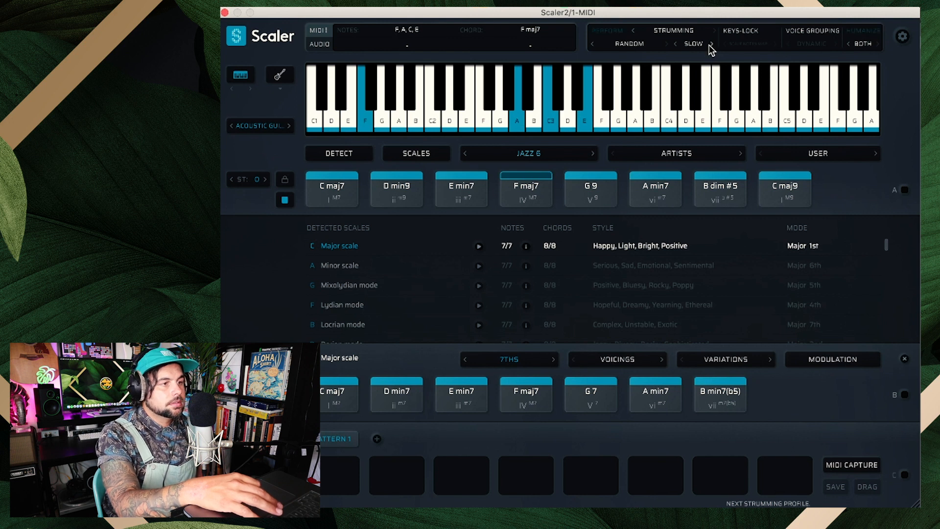
pyautogui.click(286, 200)
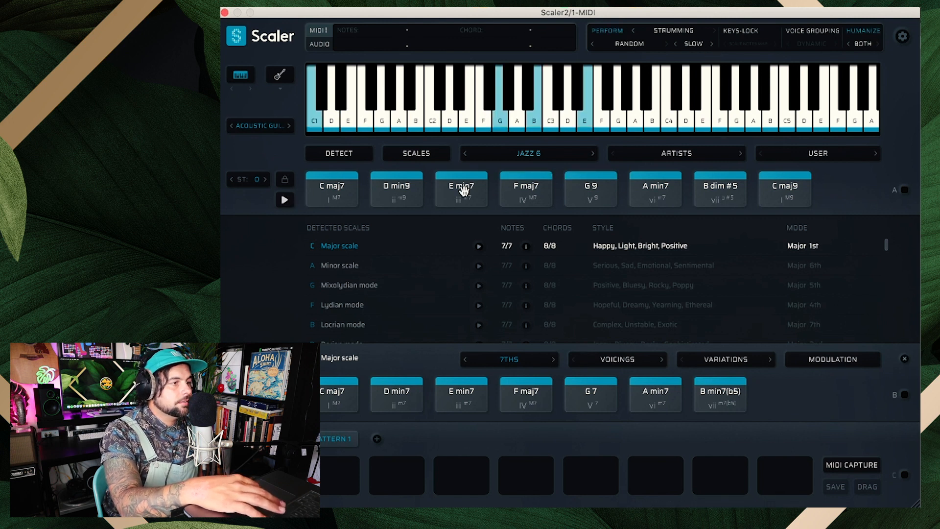
# Change the instrument sound to Felt Piano and load the Chill 2 song chord set.
pyautogui.click(250, 127)
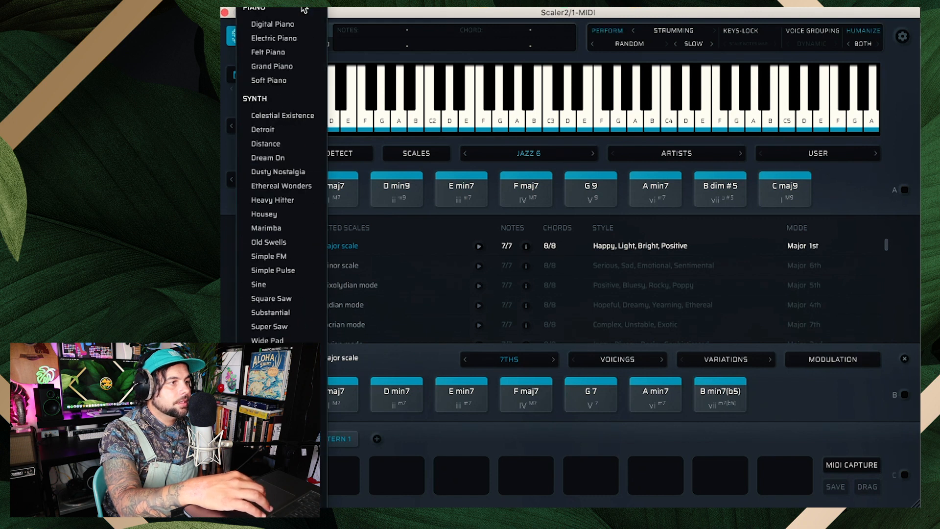
pyautogui.click(294, 52)
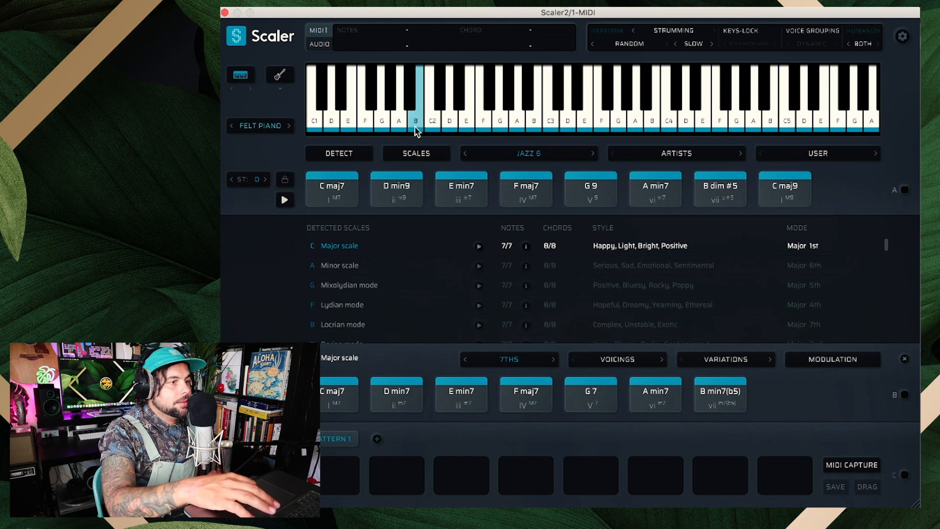
pyautogui.click(551, 154)
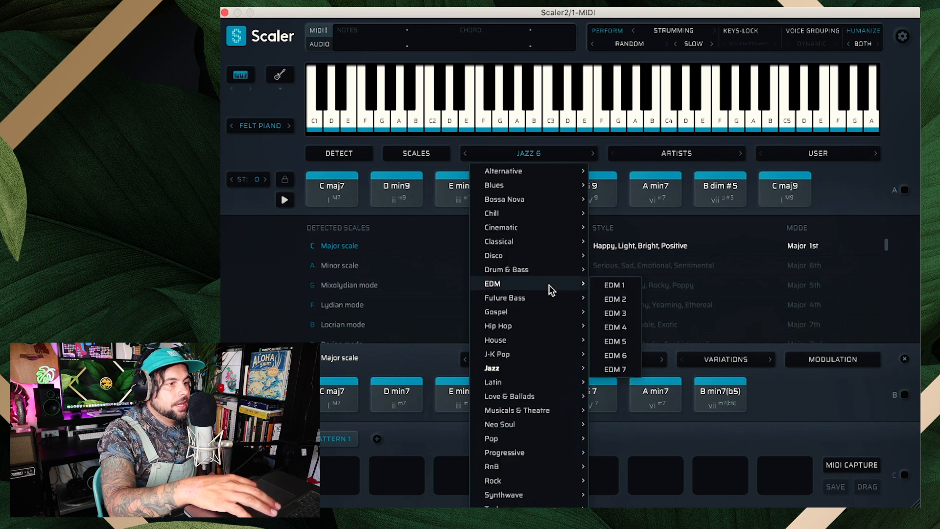
pyautogui.moveTo(567, 217)
pyautogui.click(630, 229)
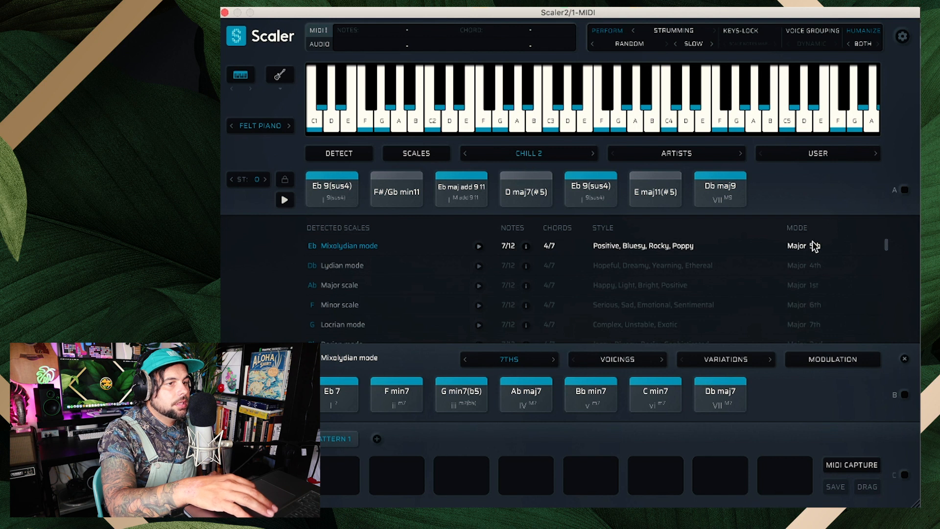
# Bind the section A chords to the MIDI keyboard keys and try the C2 key.
pyautogui.click(905, 191)
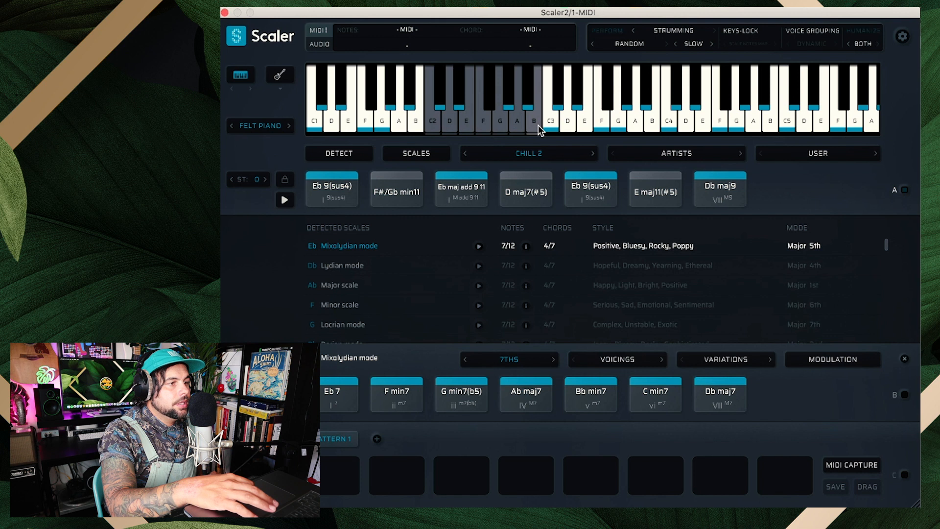
pyautogui.click(434, 125)
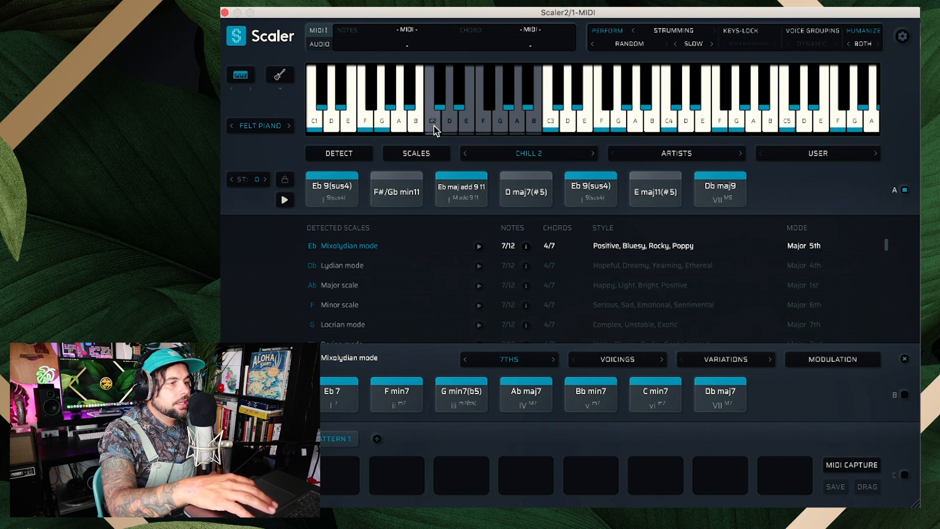
pyautogui.click(434, 125)
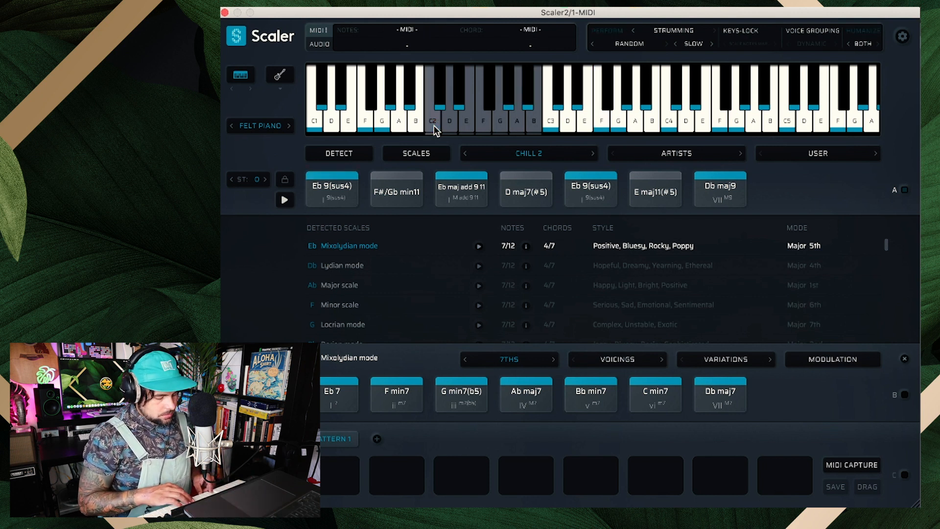
pyautogui.click(434, 125)
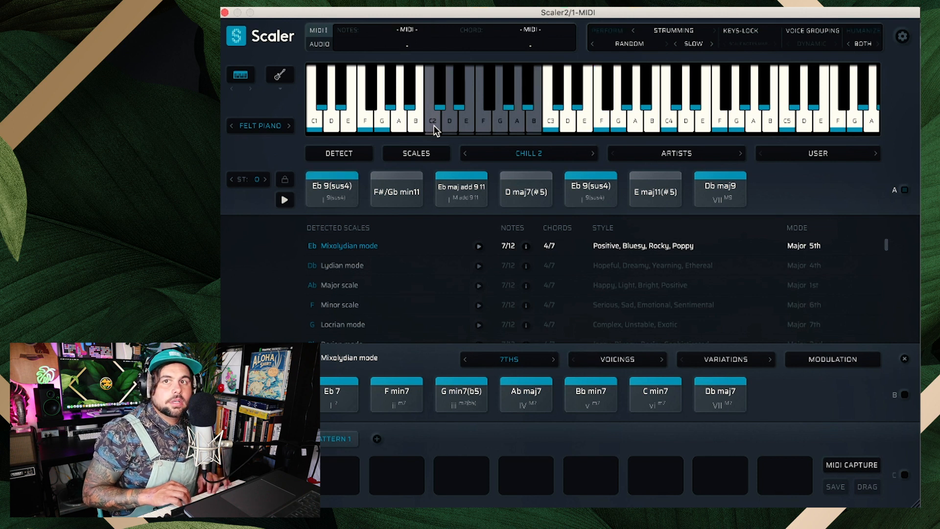
pyautogui.click(434, 126)
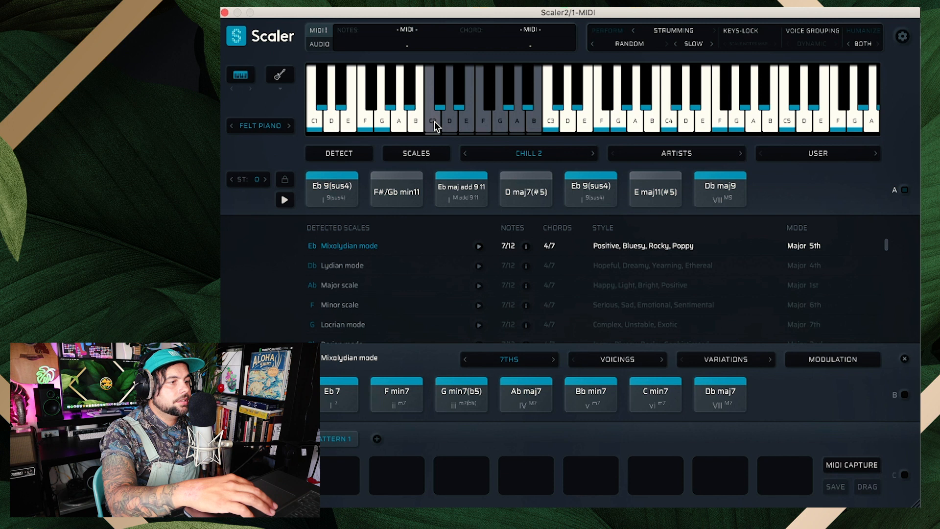
# Audition the Eb 9(sus4), Db maj9 and E maj11(#5) chords of the Chill 2 set in section A.
pyautogui.click(323, 200)
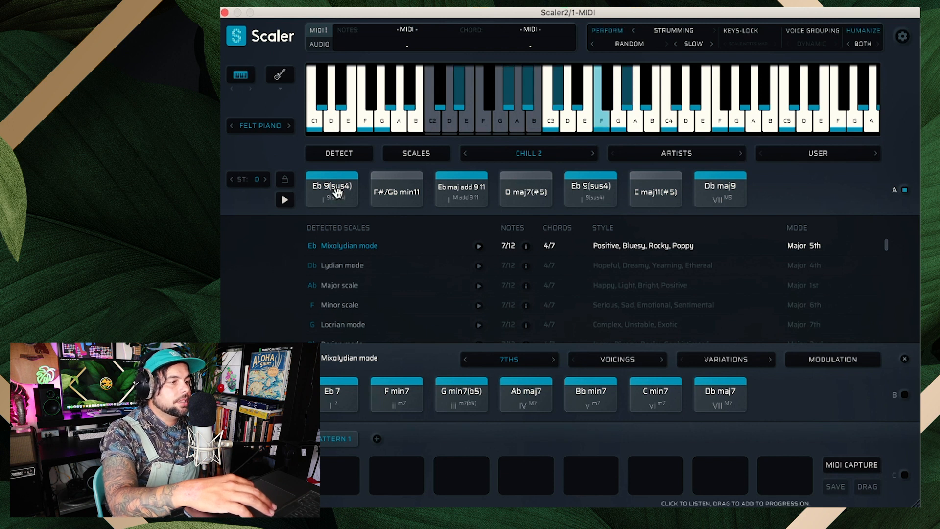
pyautogui.click(338, 193)
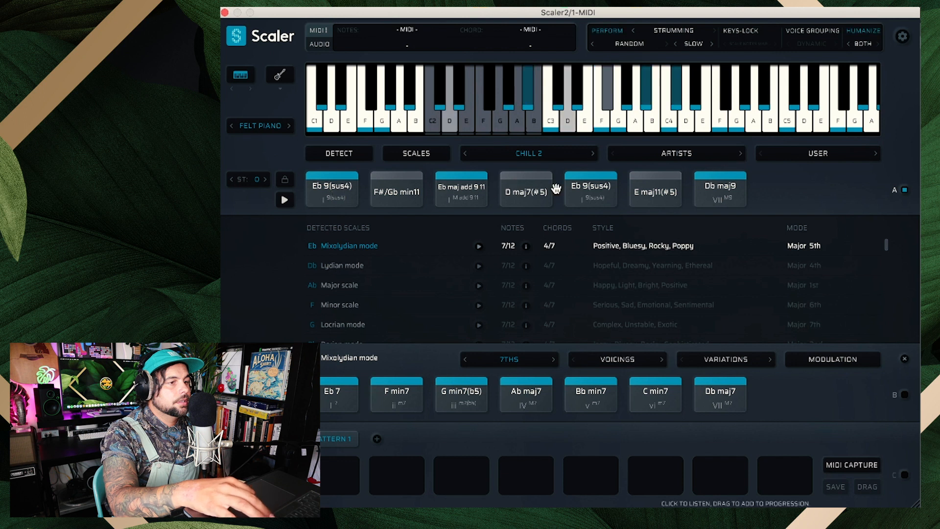
pyautogui.click(727, 186)
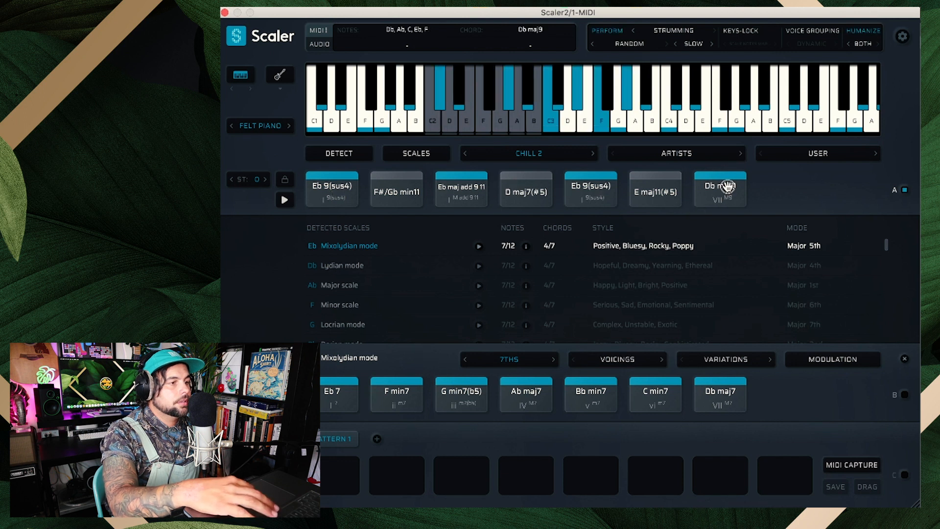
pyautogui.click(336, 199)
pyautogui.click(656, 191)
pyautogui.click(332, 190)
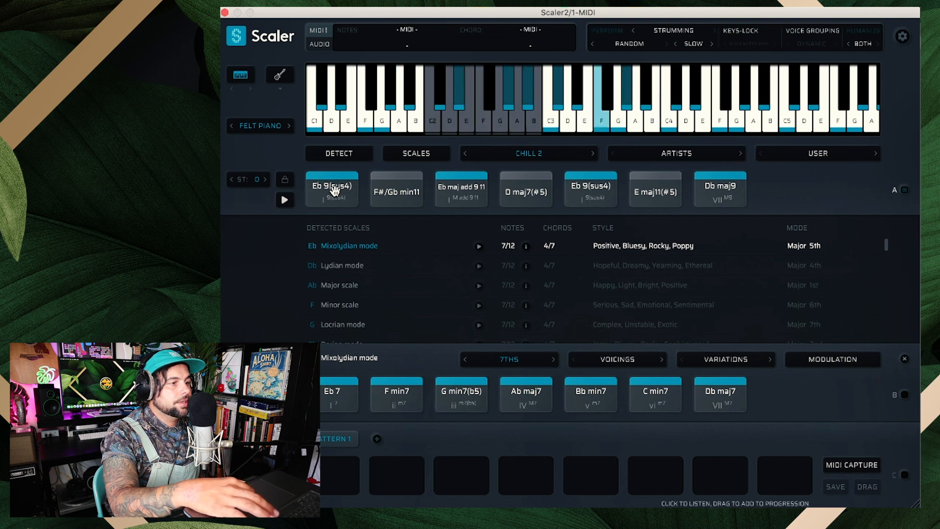
# Build Pattern 1 from the section A chords Eb 9(sus4), Db maj9, Eb 9(sus4) and E maj11(#5), in that order.
pyautogui.moveTo(327, 411); pyautogui.dragTo(328, 483)
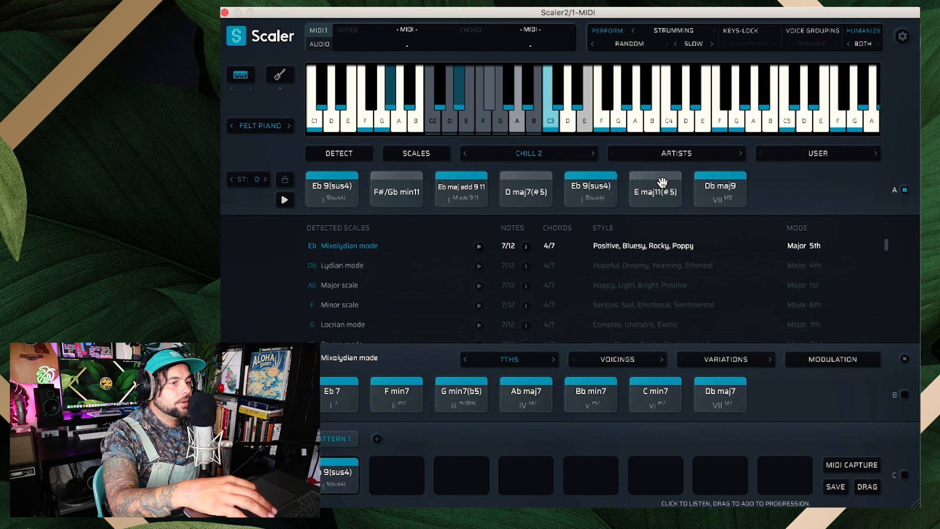
pyautogui.moveTo(734, 189); pyautogui.dragTo(407, 476)
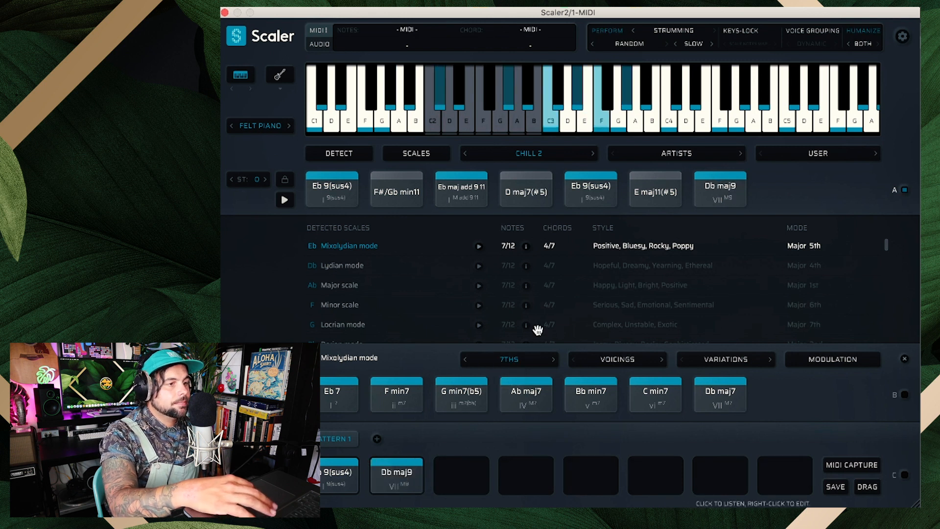
pyautogui.click(658, 196)
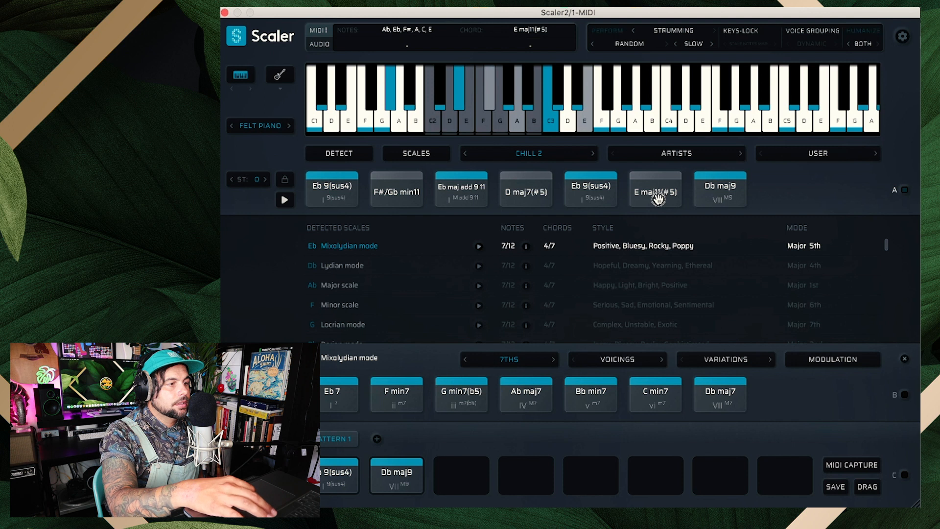
pyautogui.moveTo(336, 186); pyautogui.dragTo(459, 458)
pyautogui.moveTo(652, 191); pyautogui.dragTo(523, 478)
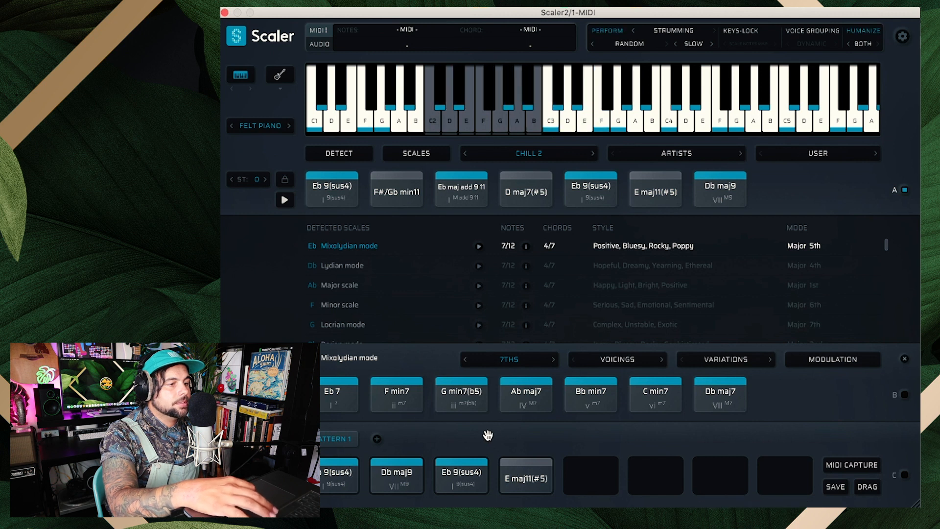
# Release the MIDI binding of section A, try binding section C, and bind the section B chords instead.
pyautogui.click(906, 190)
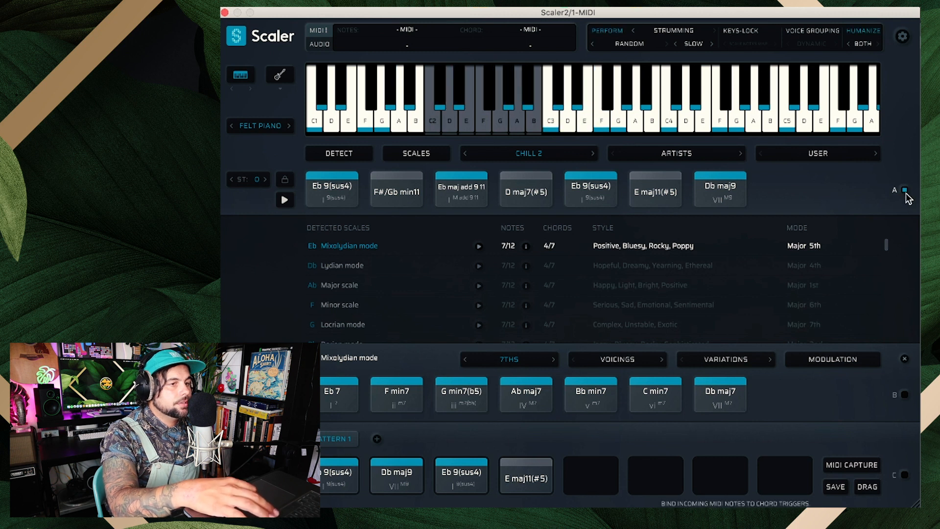
pyautogui.click(906, 476)
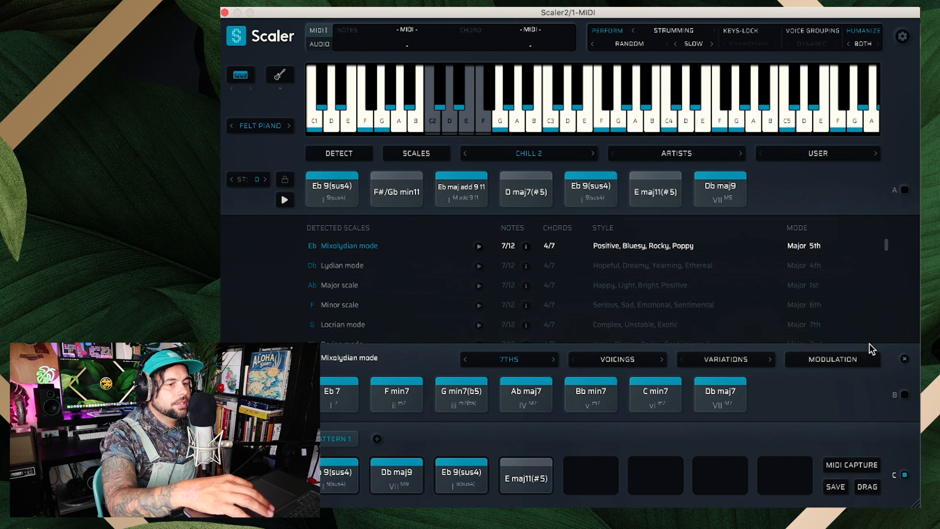
pyautogui.click(905, 395)
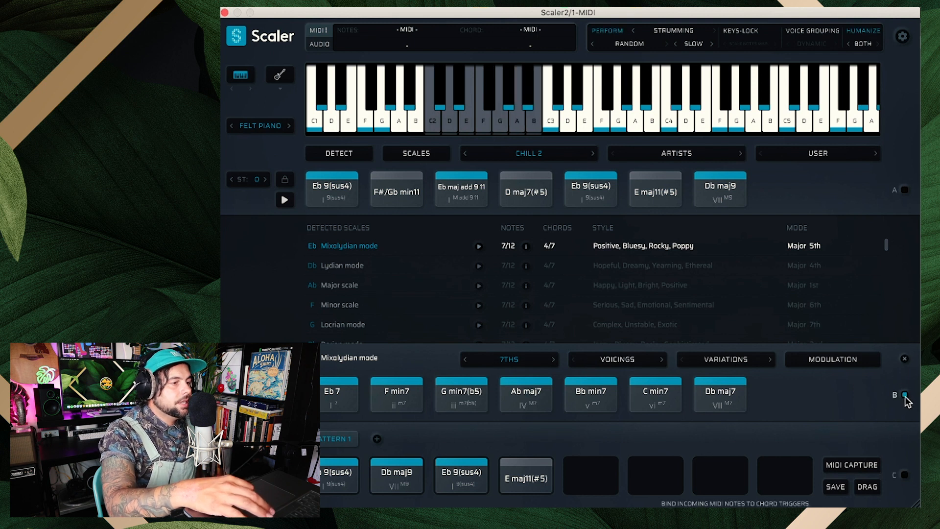
# Audition section B's Eb 7, F min7, G min7(b5) and Ab maj7 chords, playing them from the bound MIDI keys C2 to F2.
pyautogui.click(341, 399)
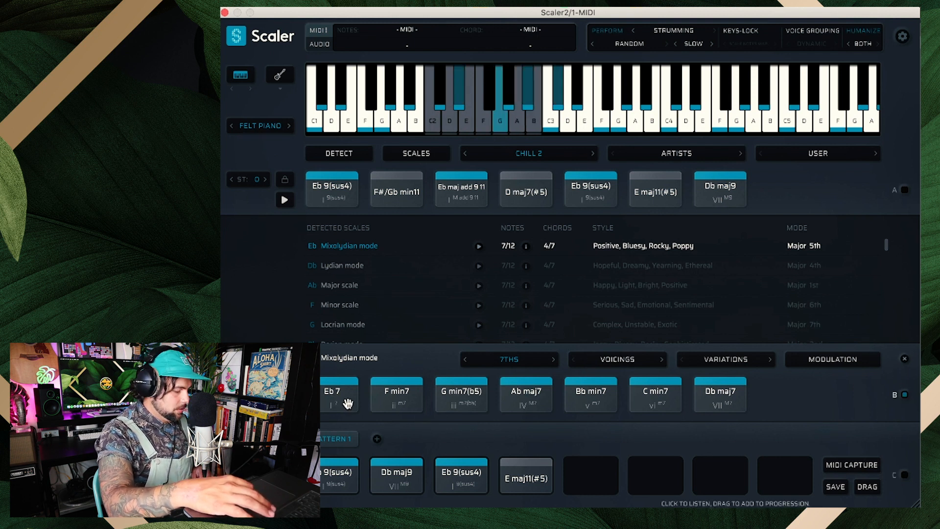
pyautogui.press('s')
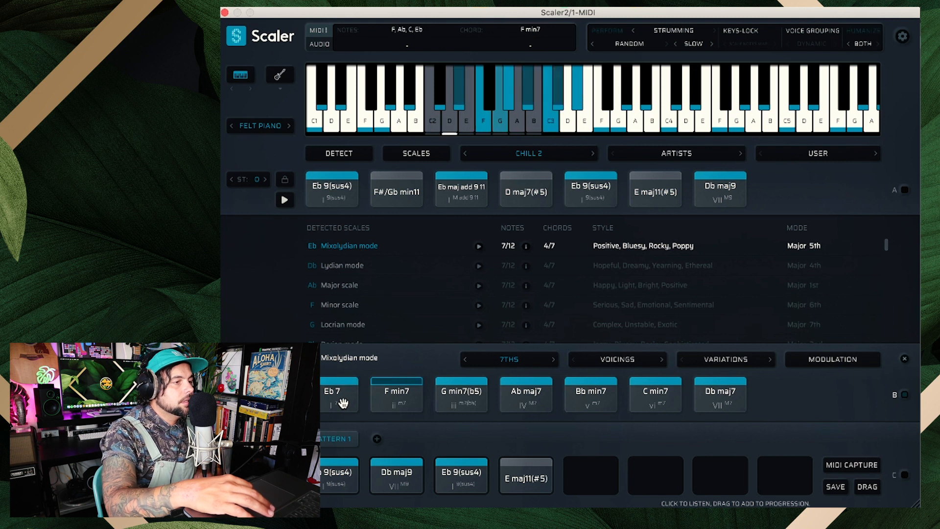
pyautogui.press('d')
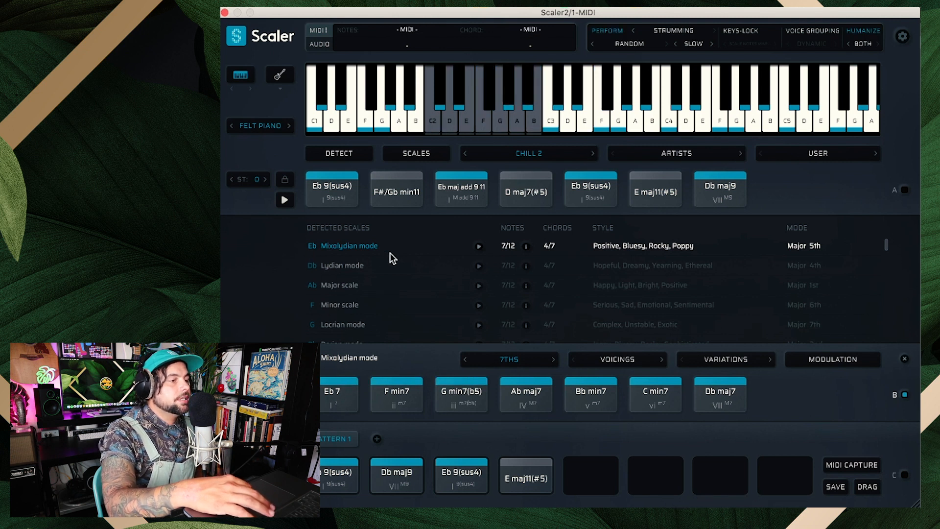
pyautogui.click(413, 409)
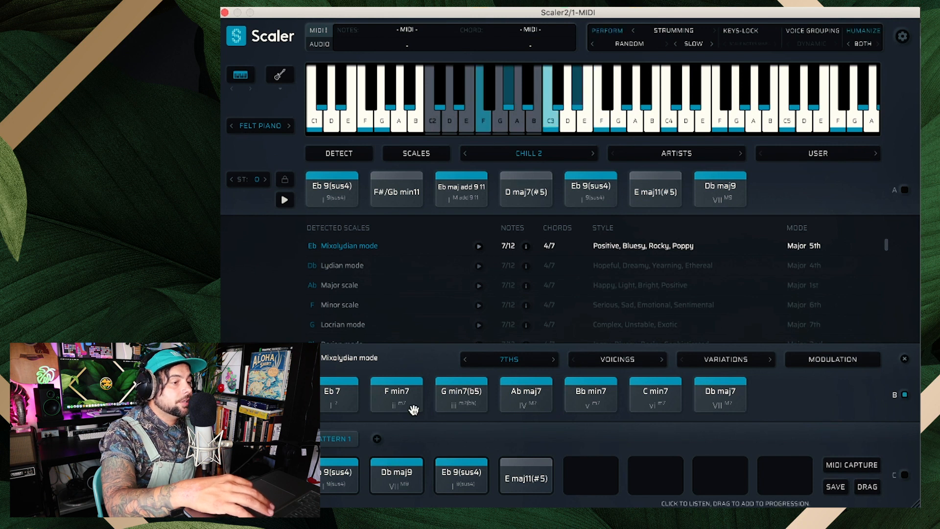
pyautogui.press('f')
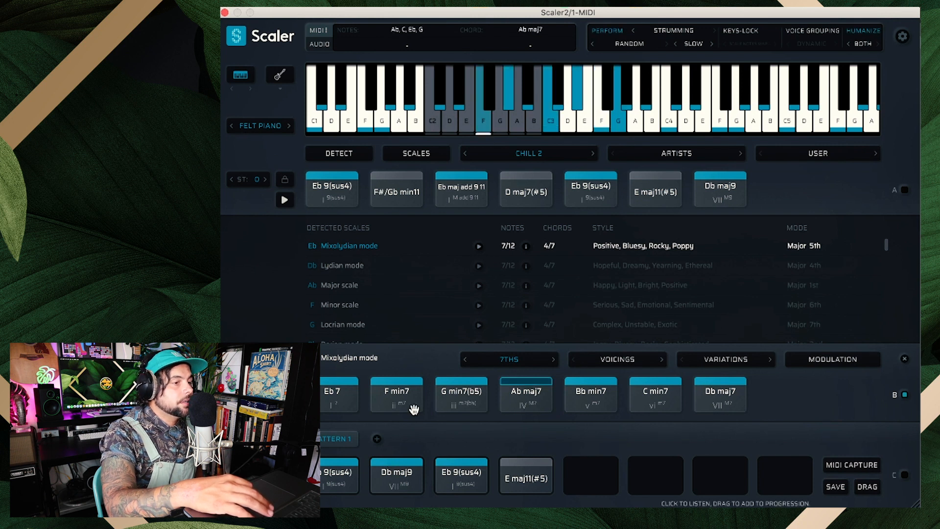
pyautogui.press('f')
pyautogui.press('d')
pyautogui.press('s')
pyautogui.press('a')
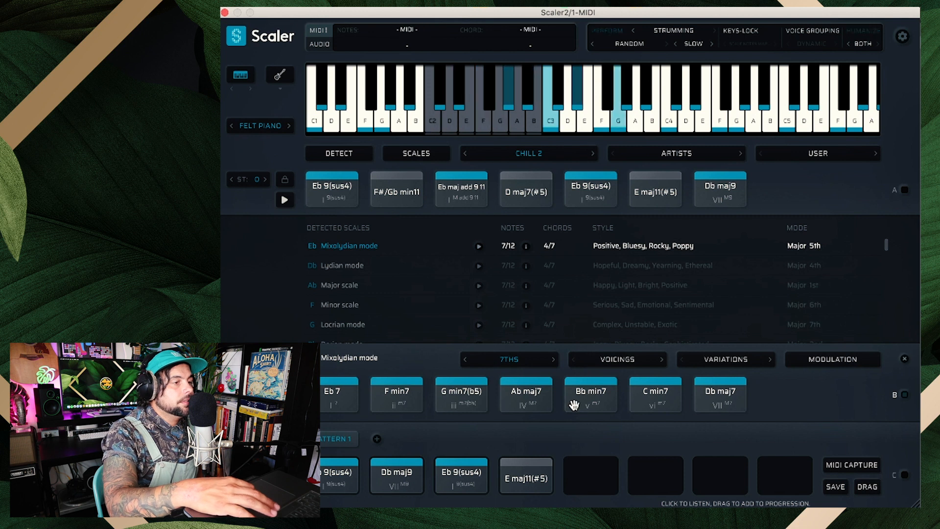
# Bind the Pattern 1 chords in section C to the MIDI keys and trigger all four in sequence.
pyautogui.click(905, 475)
pyautogui.press('a')
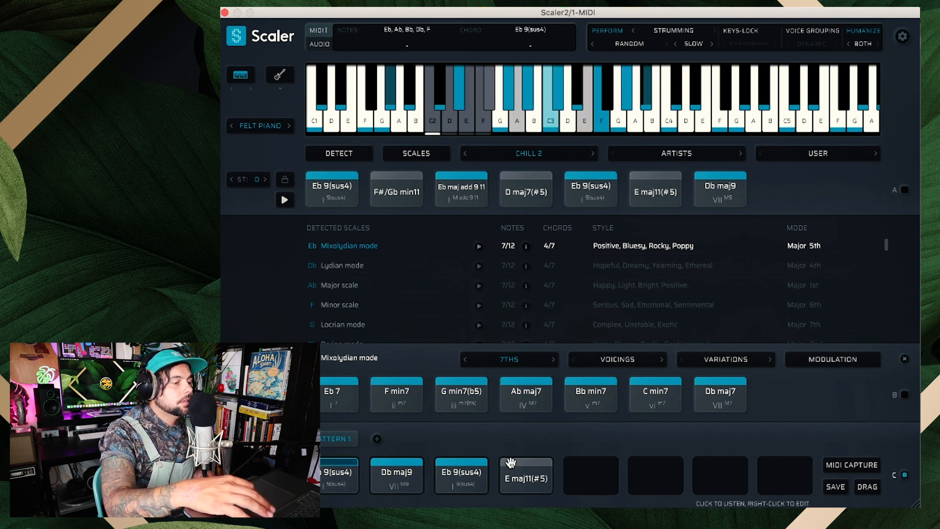
pyautogui.press('s')
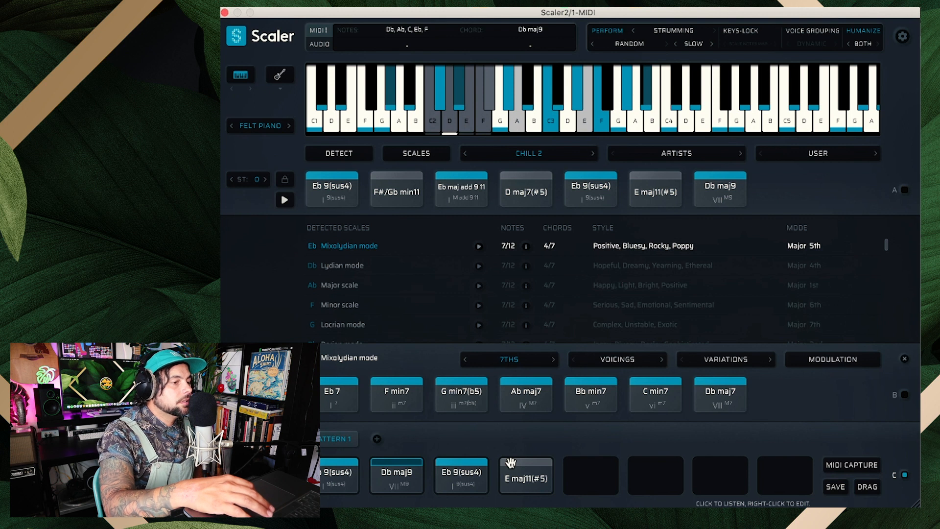
pyautogui.press('d')
pyautogui.press('f')
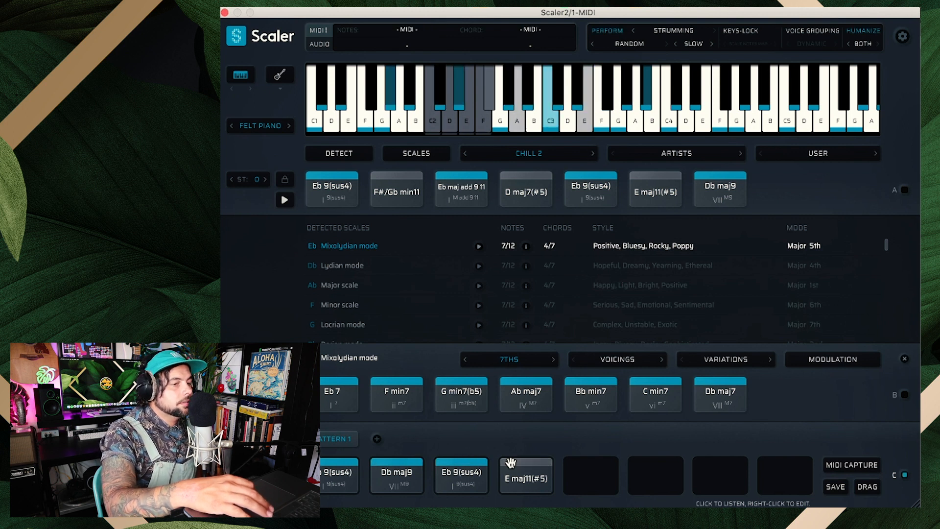
# Audition the Eb 9(sus4) and Db maj9 chords directly in Pattern 1.
pyautogui.click(337, 491)
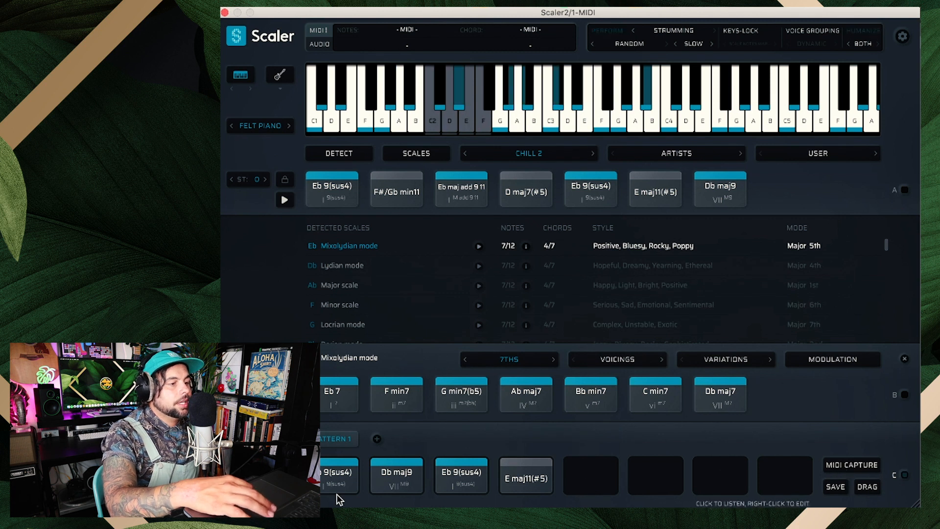
pyautogui.click(343, 484)
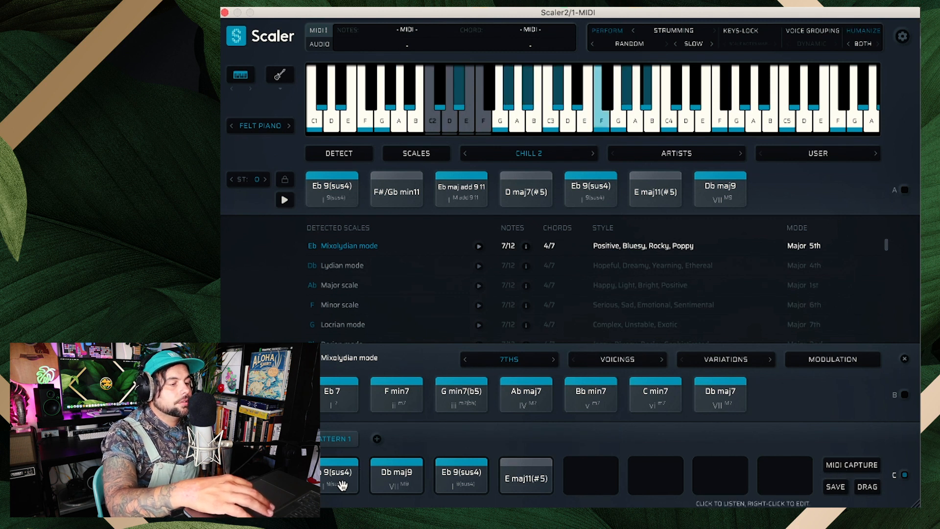
pyautogui.click(397, 478)
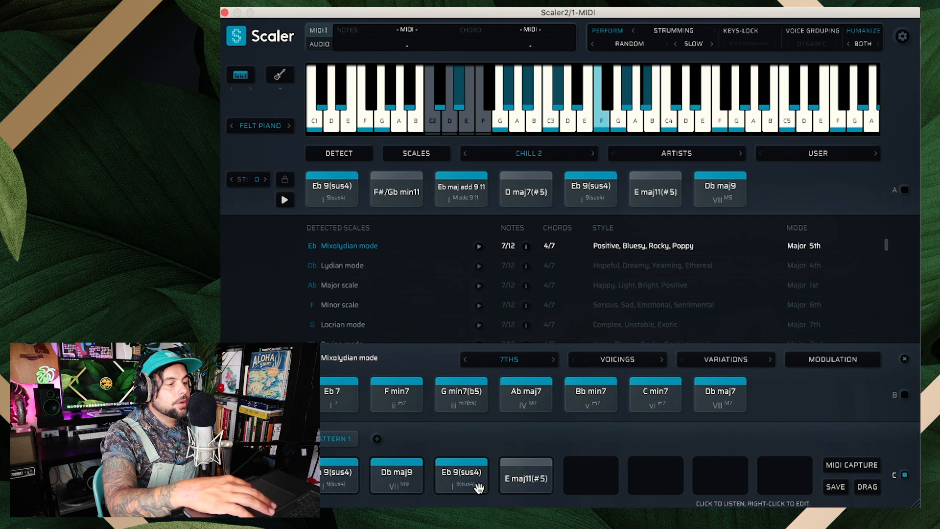
# Record the Pattern 1 progression's playback with MIDI Capture and stop the recording.
pyautogui.click(849, 470)
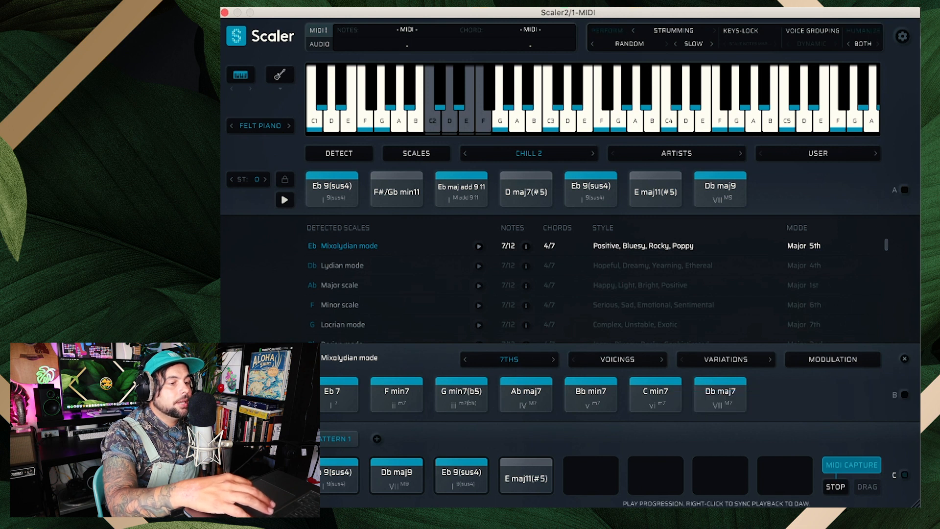
pyautogui.click(284, 487)
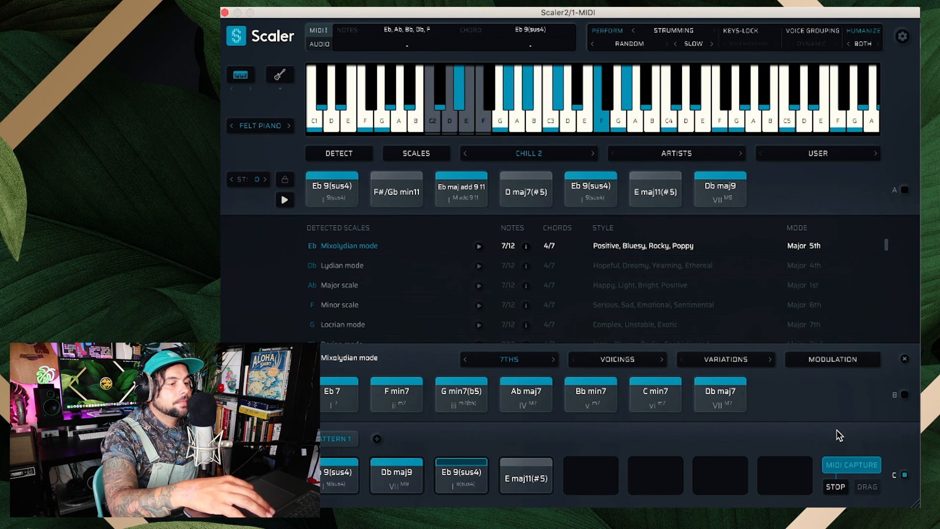
pyautogui.click(831, 489)
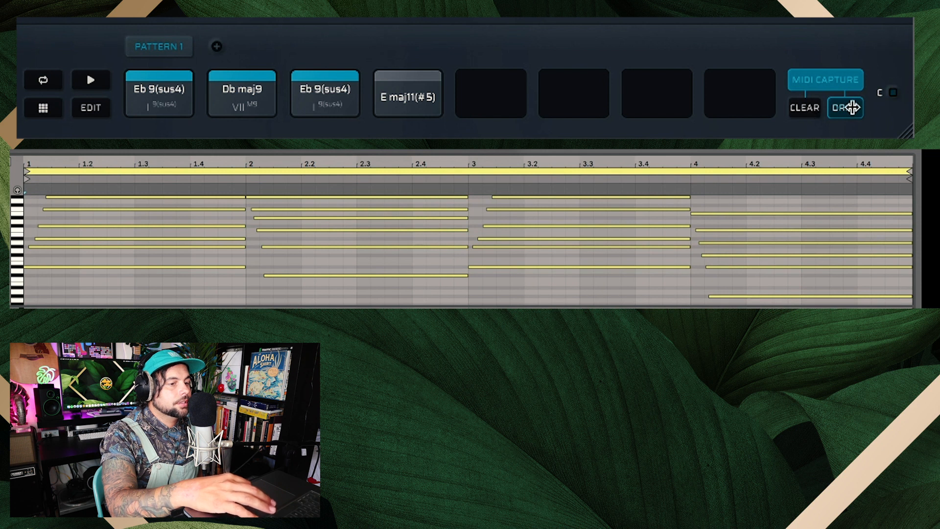
# Play back the captured four-bar MIDI clip of the progression in the piano roll.
pyautogui.click(893, 93)
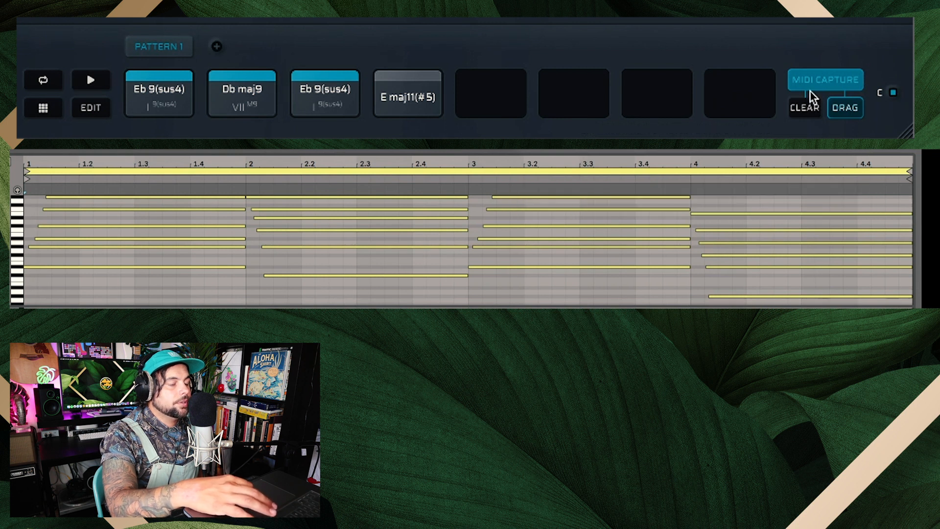
pyautogui.click(893, 93)
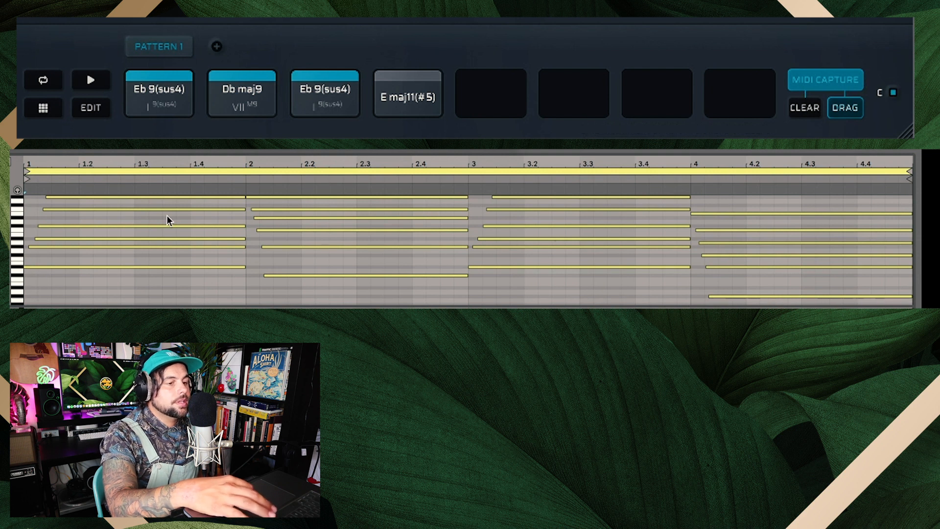
pyautogui.click(893, 92)
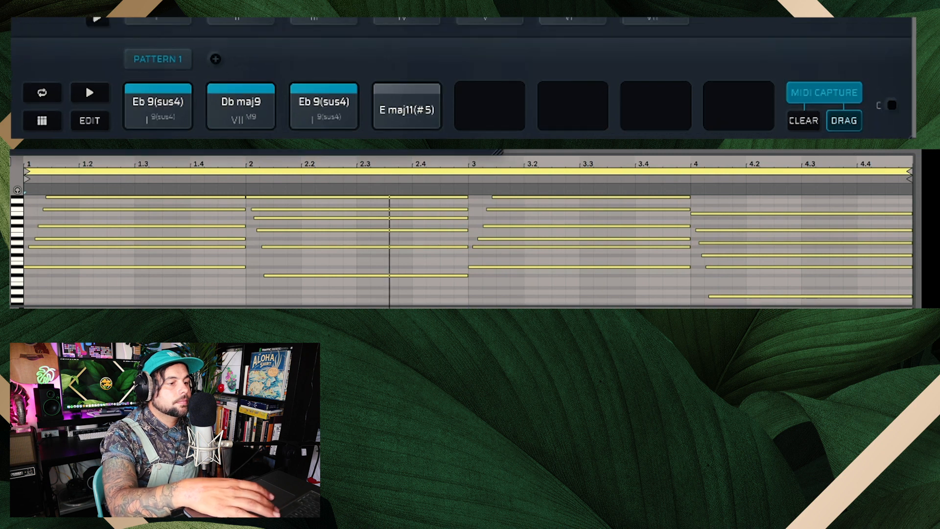
pyautogui.press('space')
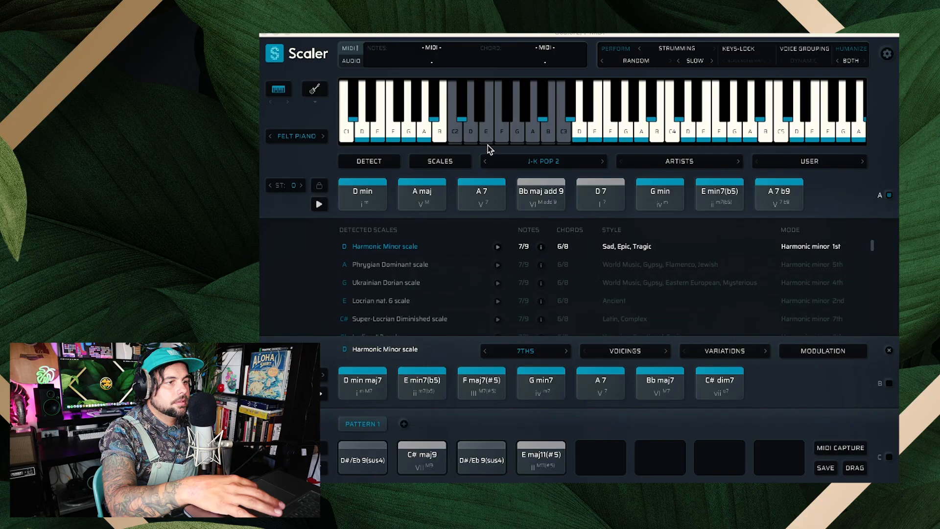
# Audition the D min, A maj, A 7 and Bb maj add 9 chords of the J-K Pop 2 set twice in sequence.
pyautogui.click(354, 190)
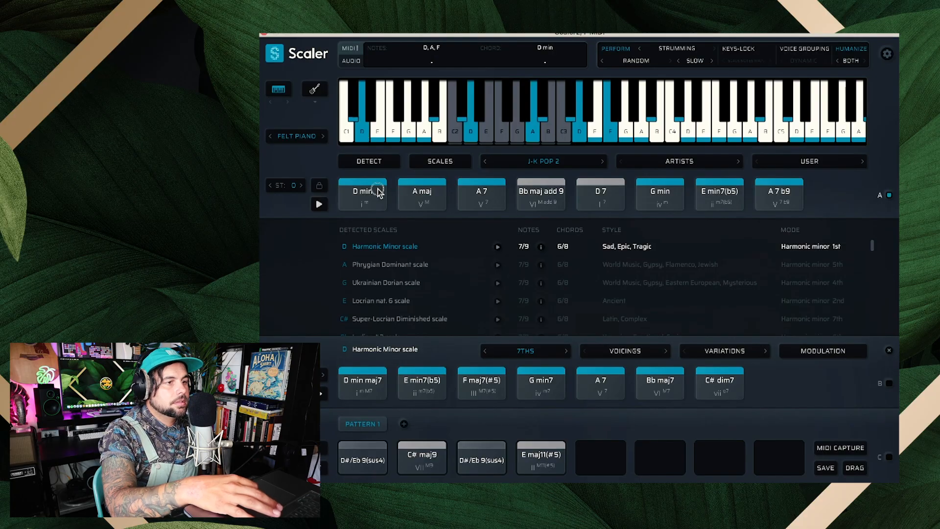
pyautogui.click(426, 195)
pyautogui.click(482, 195)
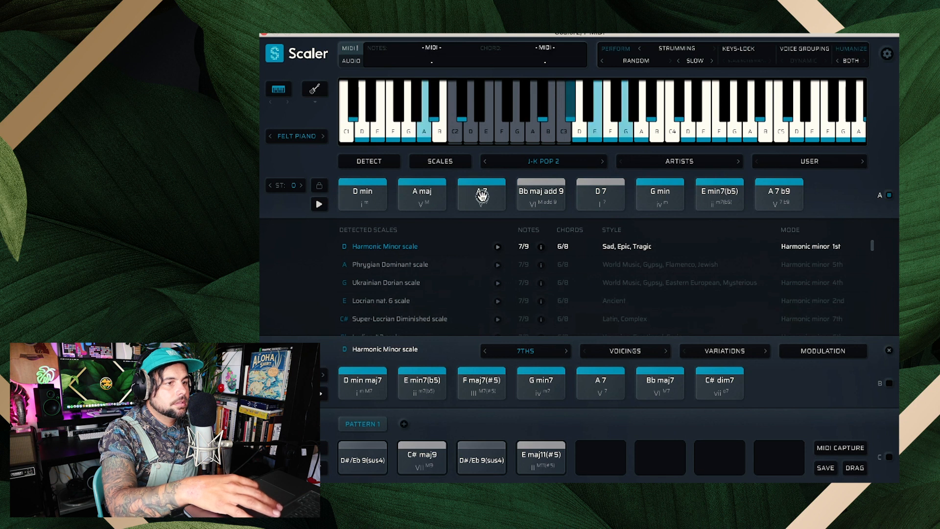
pyautogui.click(535, 201)
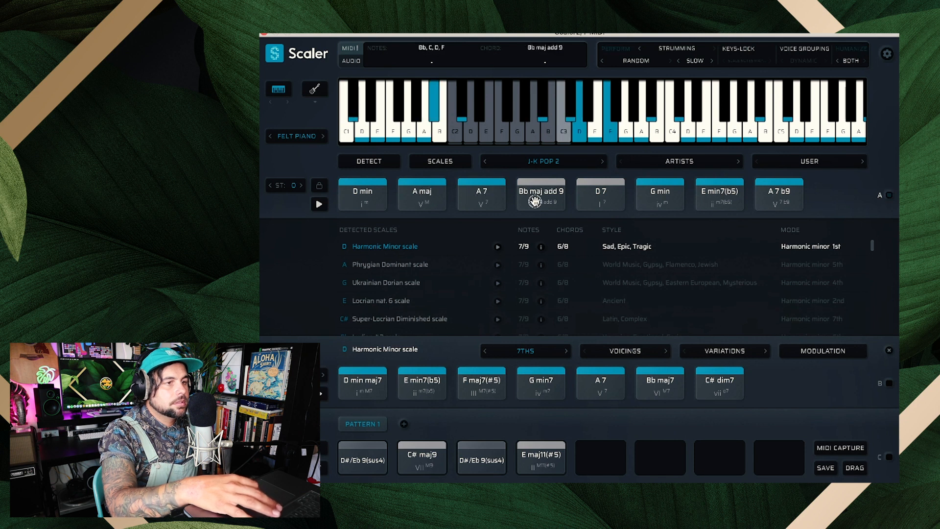
pyautogui.click(362, 208)
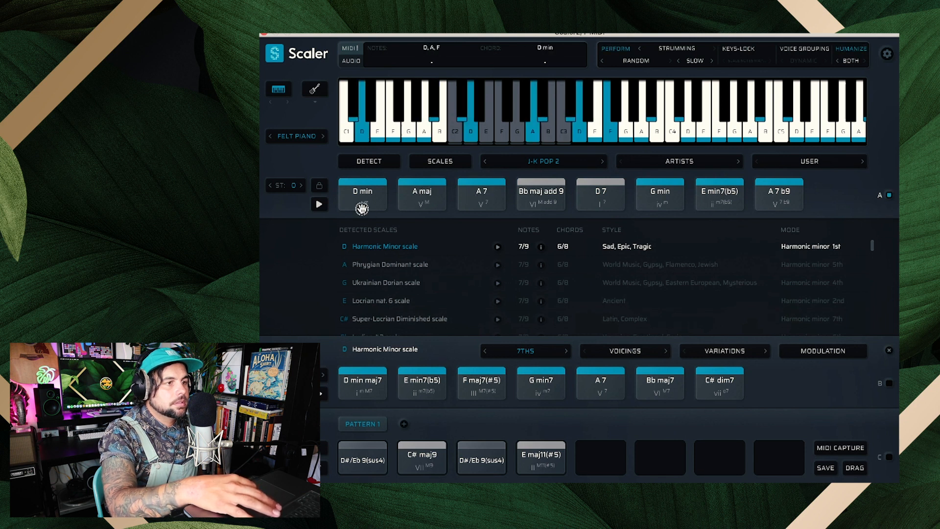
pyautogui.click(415, 205)
pyautogui.click(482, 205)
pyautogui.click(543, 200)
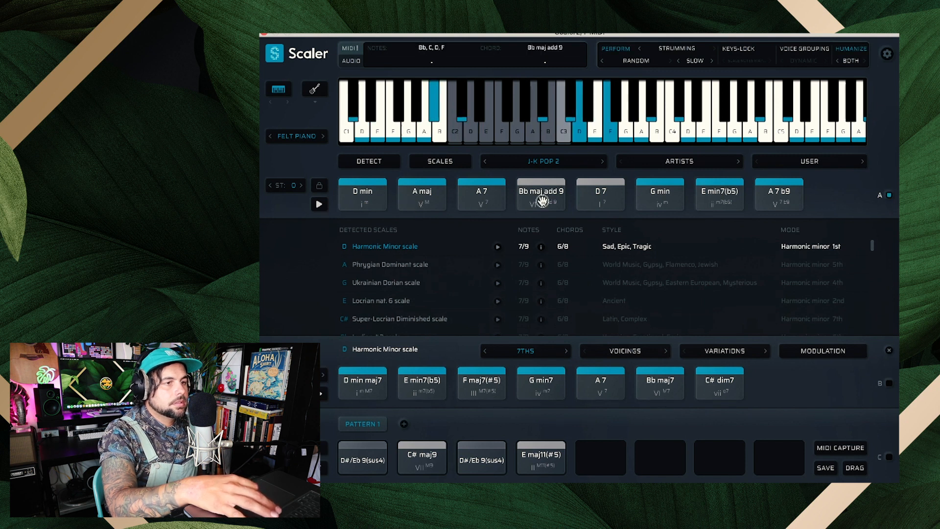
# Replace the first four Pattern 1 chords with D min, A maj, A 7 and Bb maj add 9 from the J-K Pop 2 set.
pyautogui.moveTo(350, 202); pyautogui.dragTo(363, 444)
pyautogui.moveTo(424, 196); pyautogui.dragTo(420, 463)
pyautogui.moveTo(483, 201); pyautogui.dragTo(483, 455)
pyautogui.moveTo(559, 182); pyautogui.dragTo(541, 455)
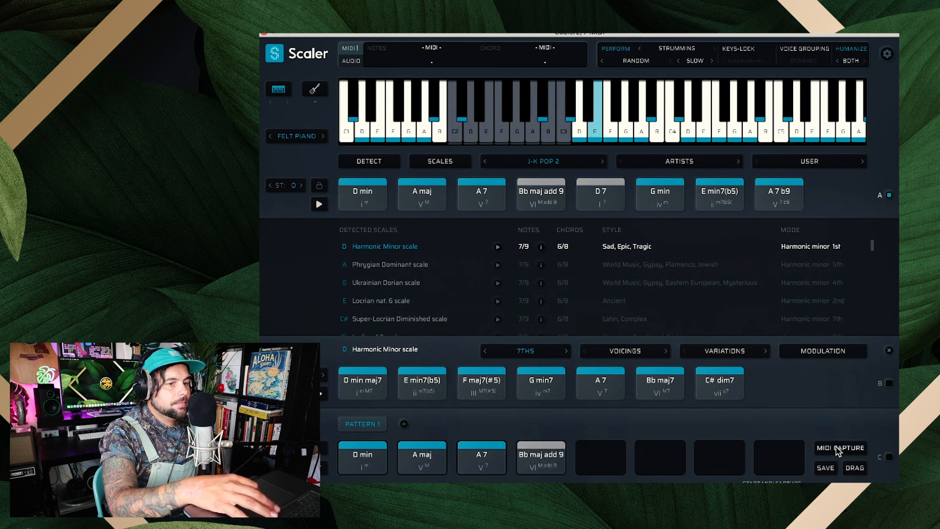
pyautogui.click(839, 449)
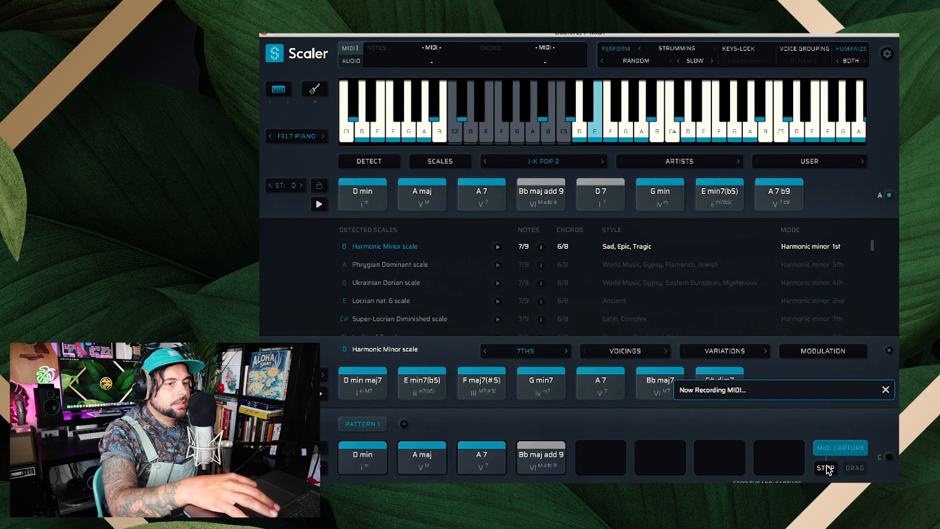
pyautogui.click(826, 468)
pyautogui.click(829, 469)
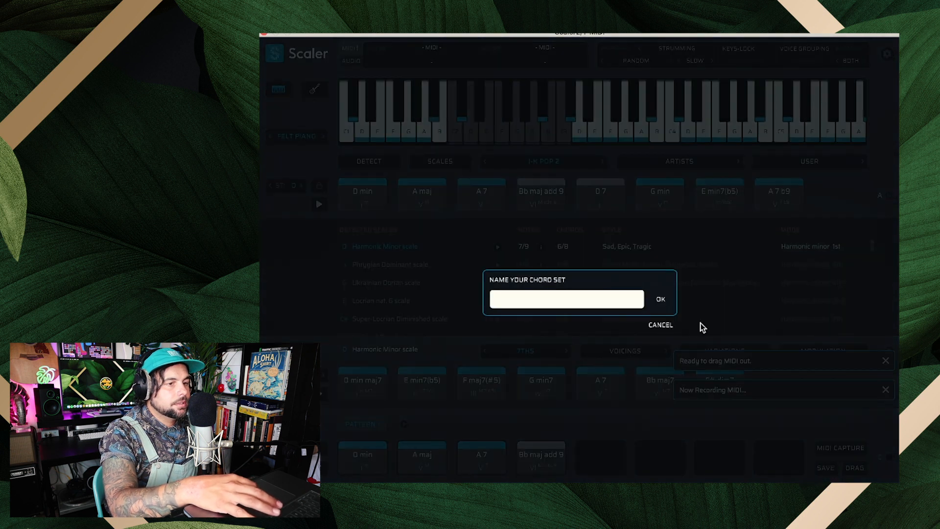
pyautogui.click(662, 325)
pyautogui.click(885, 388)
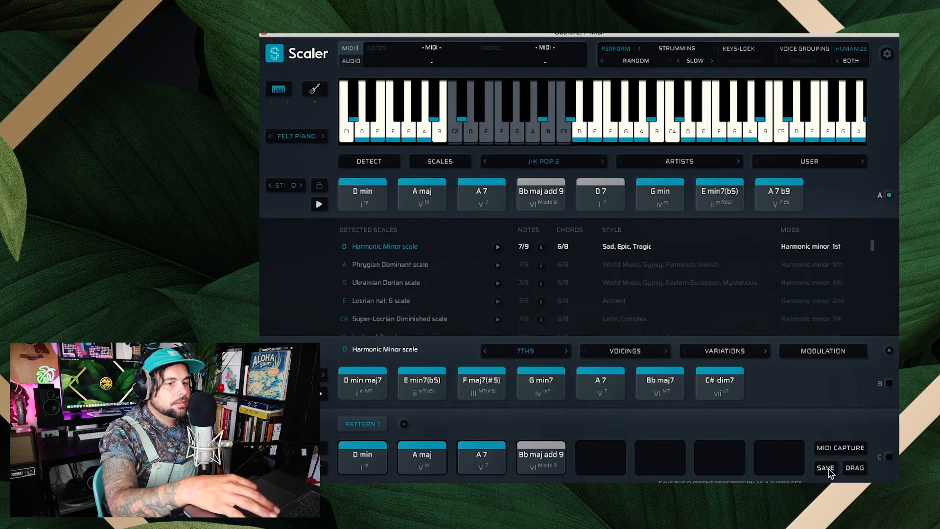
# Record the playback of the new Pattern 1 progression with MIDI Capture while Perform is set to Strumming.
pyautogui.click(833, 451)
pyautogui.click(322, 458)
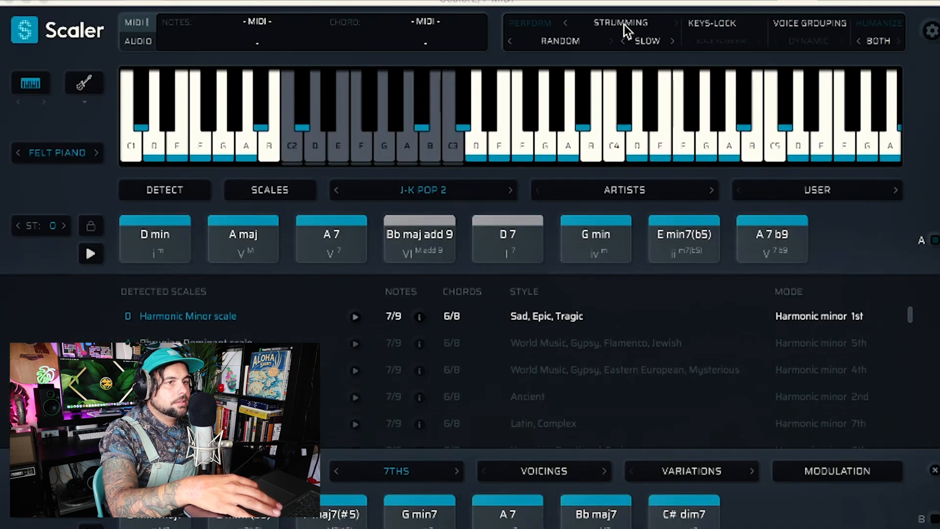
# Switch the Perform mode from Strumming to Expressions and choose a preset from the Performances category.
pyautogui.click(679, 50)
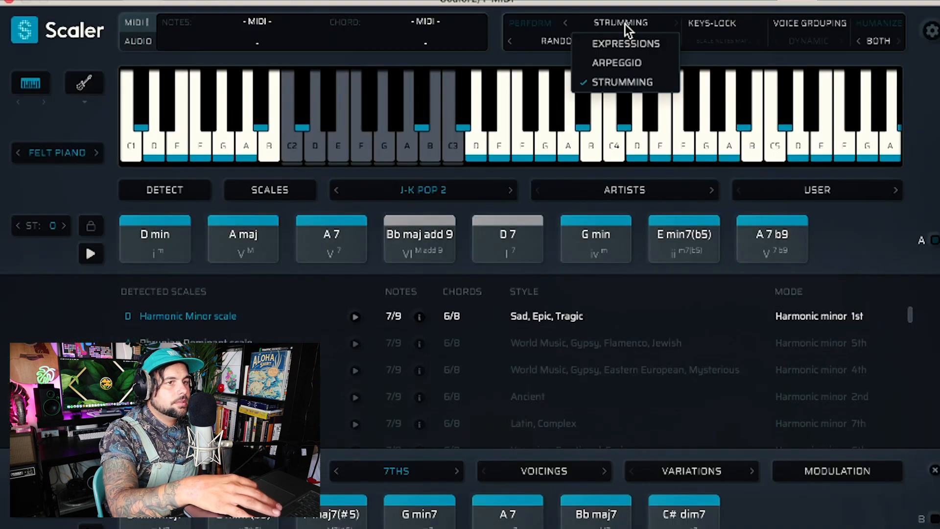
pyautogui.click(633, 47)
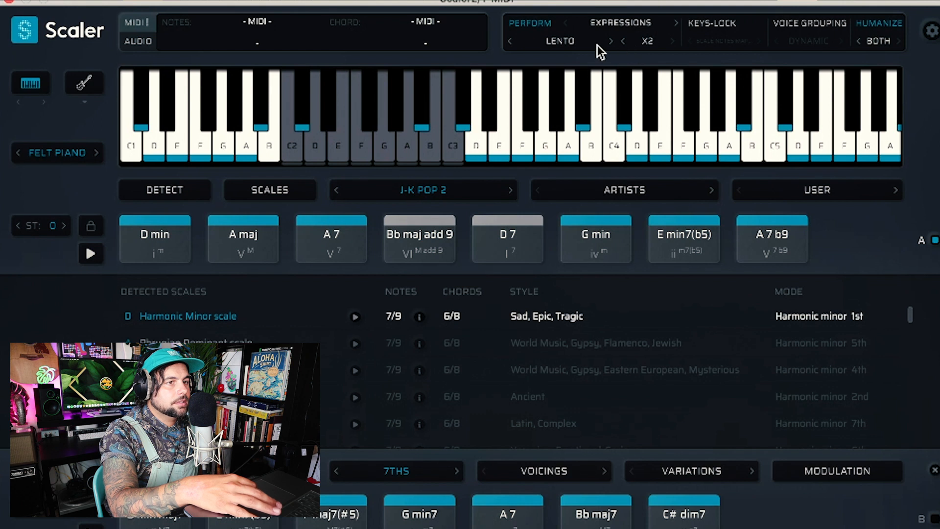
pyautogui.click(535, 43)
pyautogui.moveTo(561, 85)
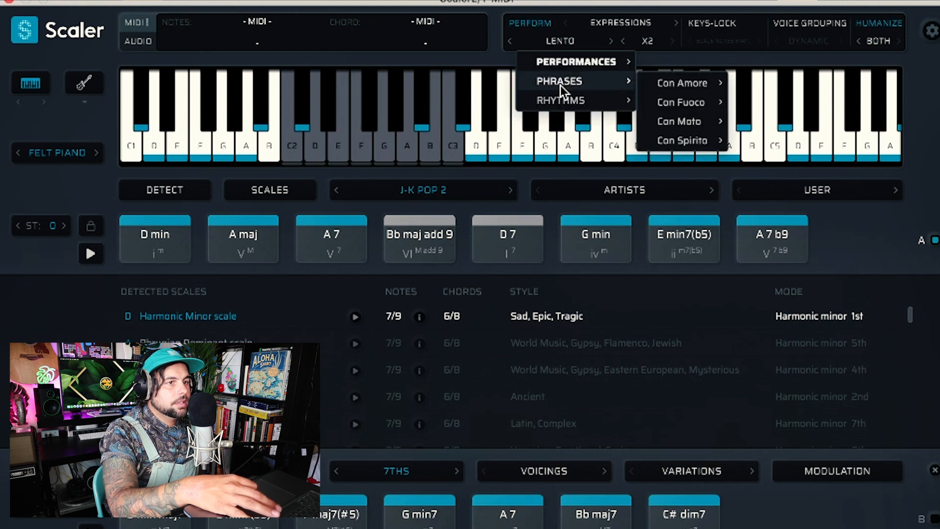
pyautogui.moveTo(584, 61)
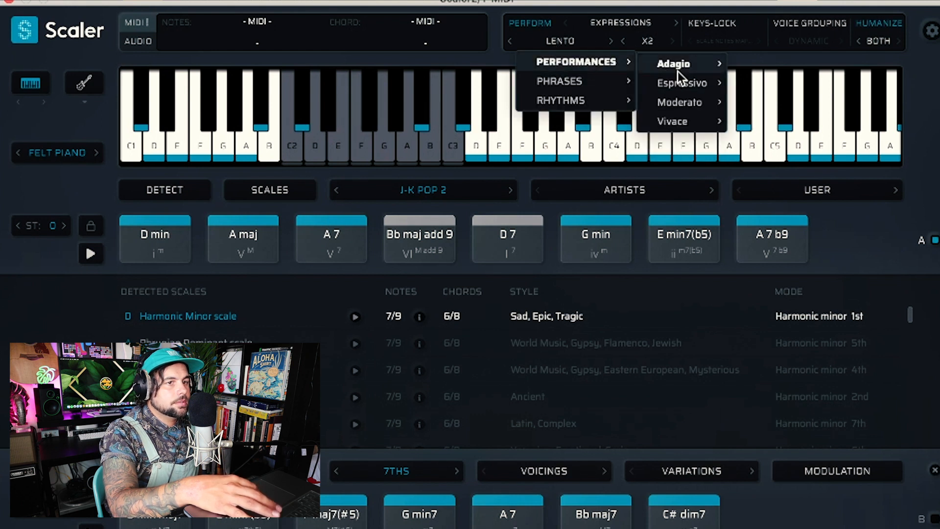
pyautogui.moveTo(678, 71)
pyautogui.click(786, 193)
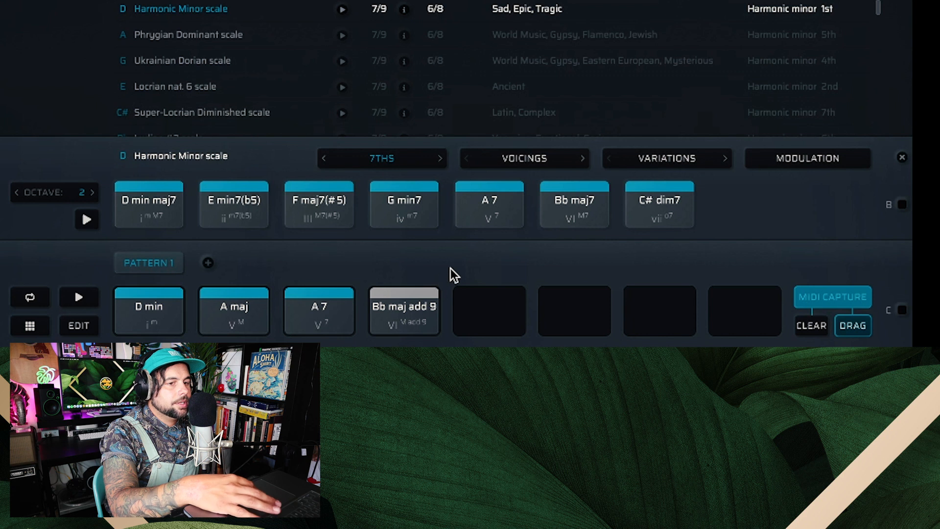
# Clear the previous capture, record Pattern 1's playback in Expressions mode with MIDI Capture, and stop the recording.
pyautogui.click(811, 325)
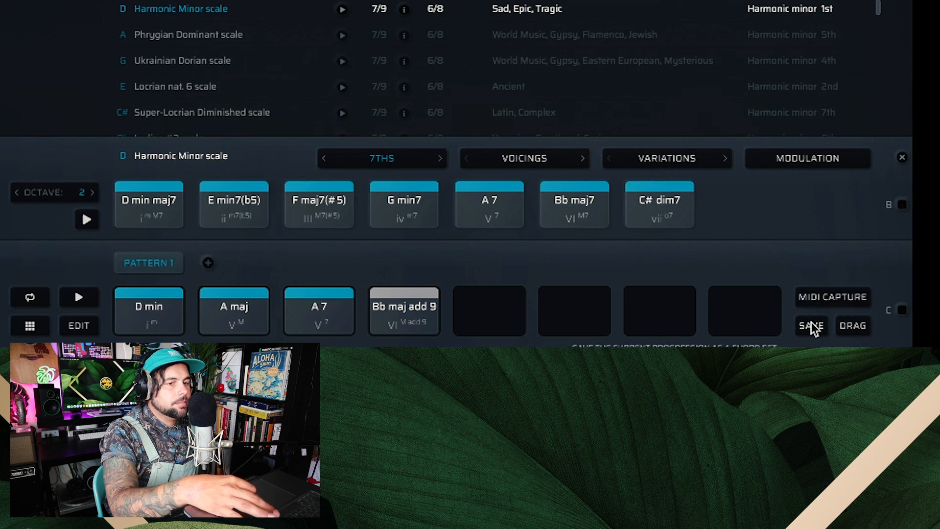
pyautogui.click(816, 298)
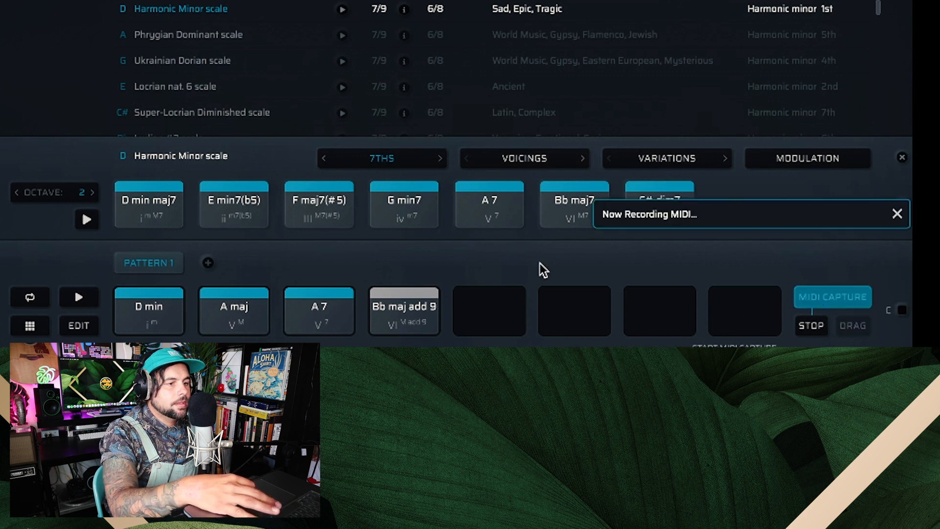
pyautogui.click(79, 297)
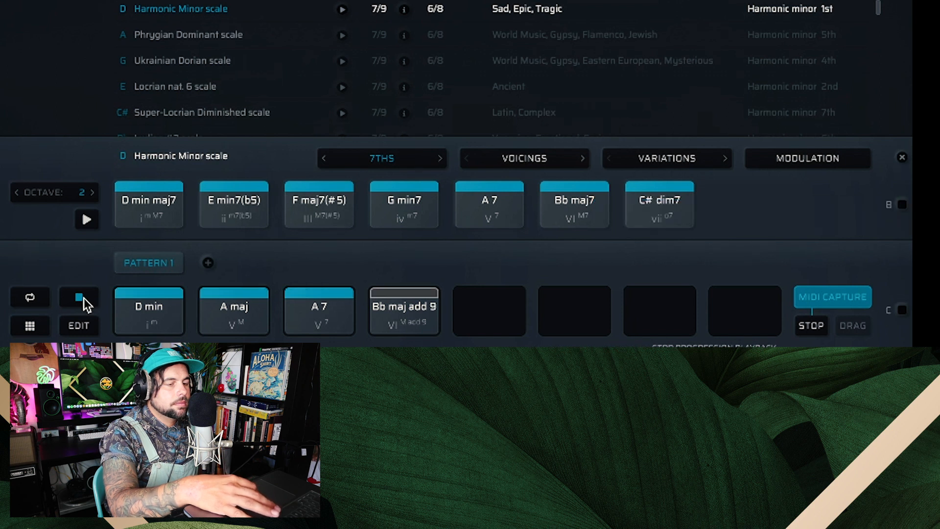
pyautogui.click(810, 326)
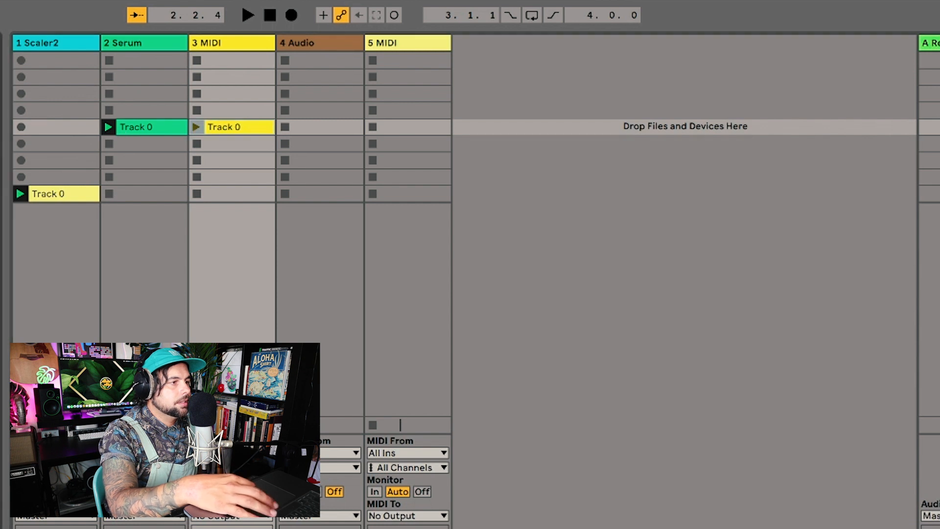
# In Ableton Live, load the Mellotron V instrument onto the 3 MIDI track.
pyautogui.moveTo(269, 45); pyautogui.dragTo(233, 43)
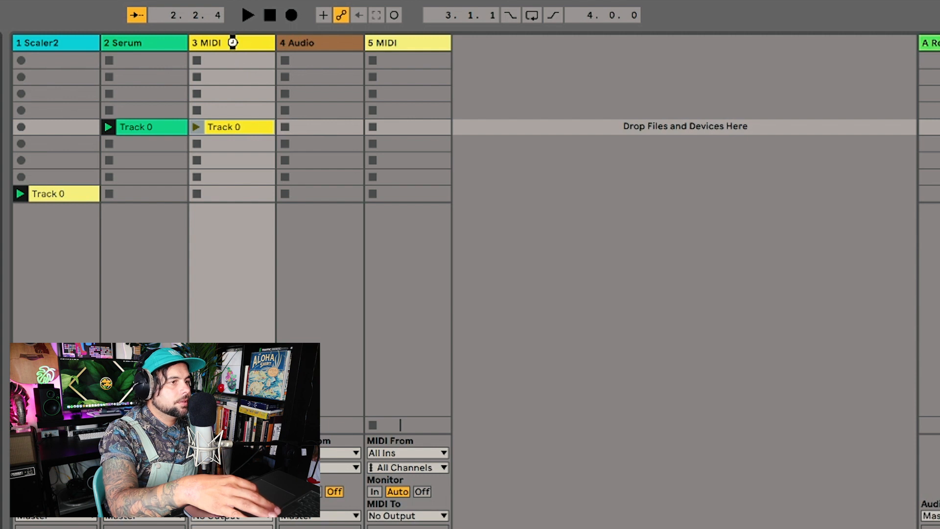
pyautogui.moveTo(233, 42); pyautogui.dragTo(233, 41)
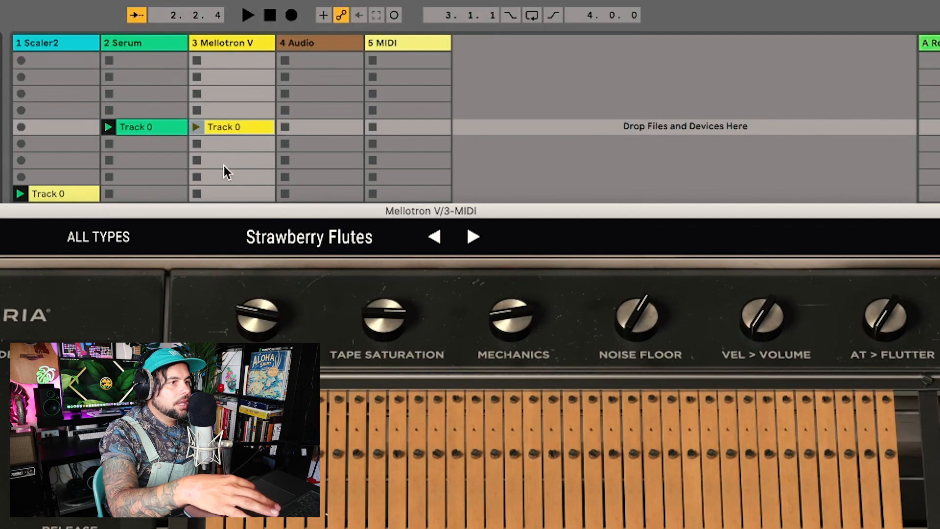
# Launch the Track 0 clip on the 2 Serum track to listen to the captured chords.
pyautogui.click(128, 126)
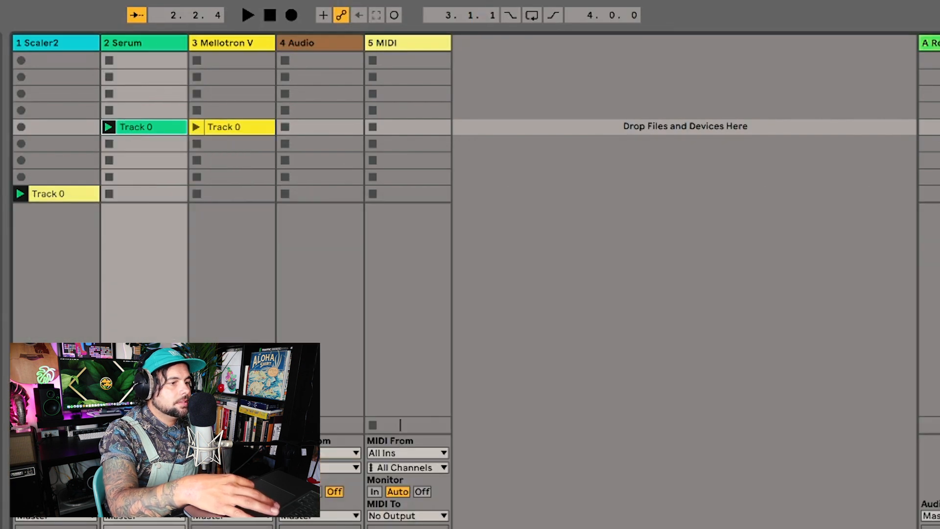
pyautogui.click(108, 127)
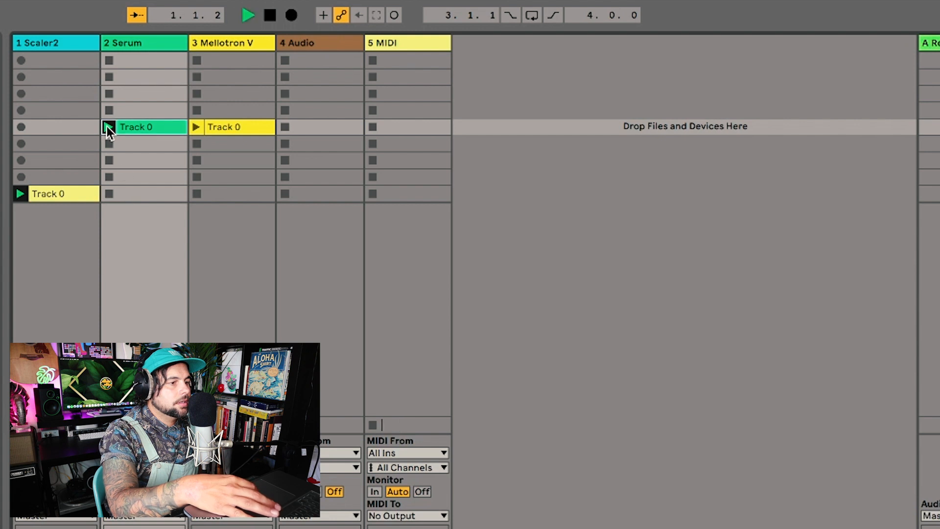
pyautogui.doubleClick(151, 129)
pyautogui.click(156, 46)
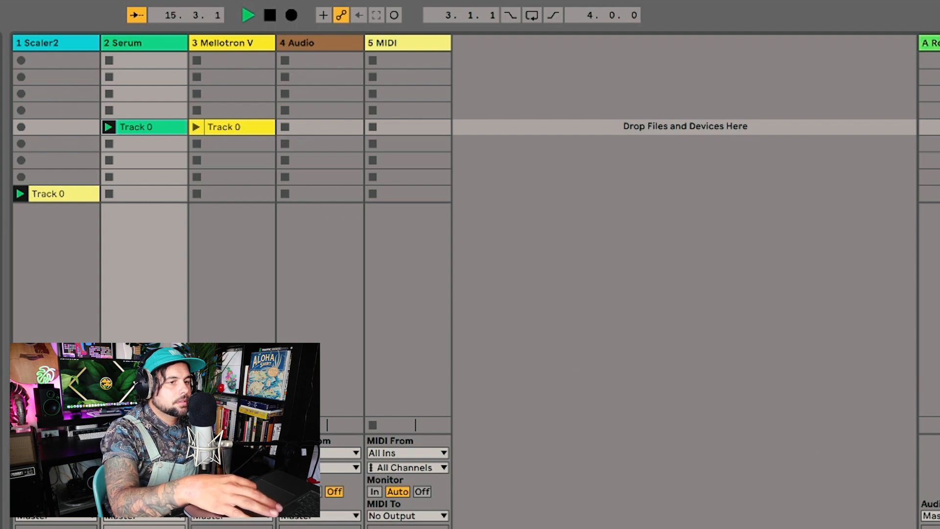
# Add the OS_TD_140 sample to the 4 Audio track in the same row as the other clips and stop playback.
pyautogui.moveTo(939, 384); pyautogui.dragTo(323, 128)
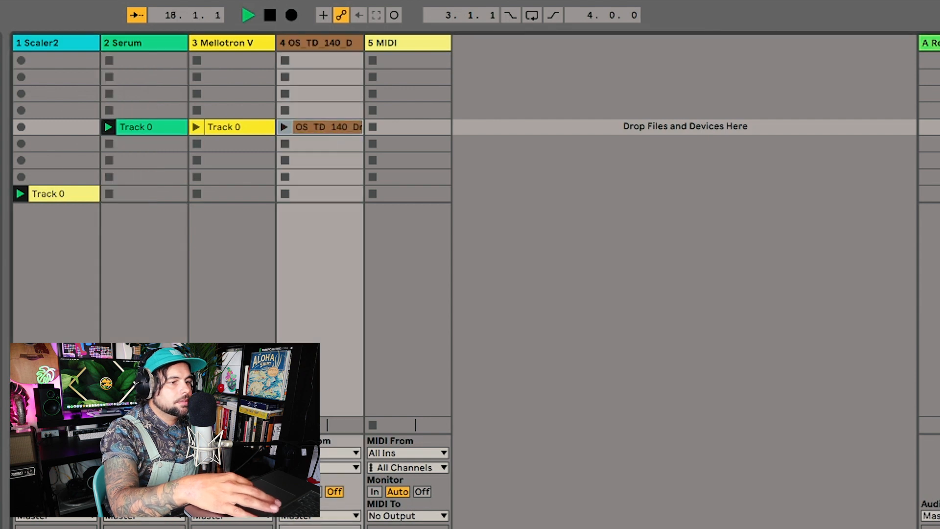
pyautogui.press('space')
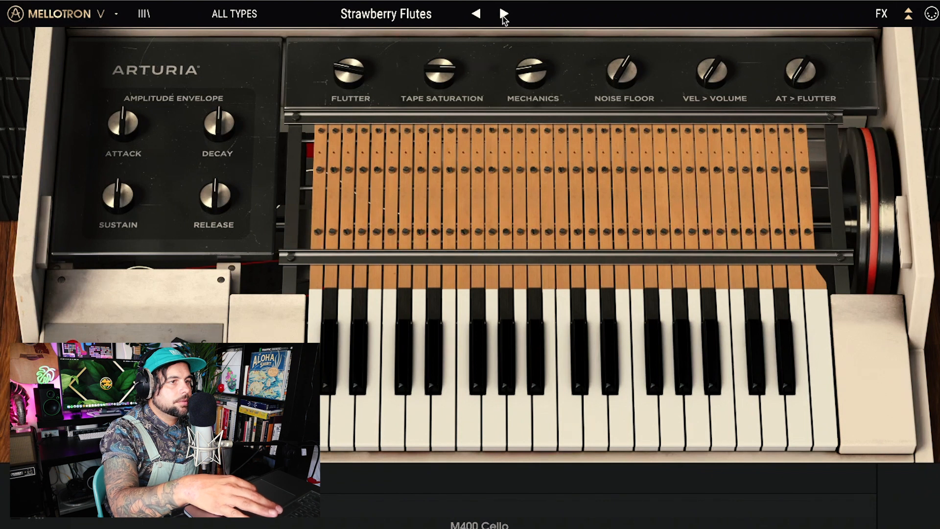
# Change the Mellotron V preset to Rubycon Part One Strings & Flute.
pyautogui.click(501, 13)
pyautogui.click(391, 13)
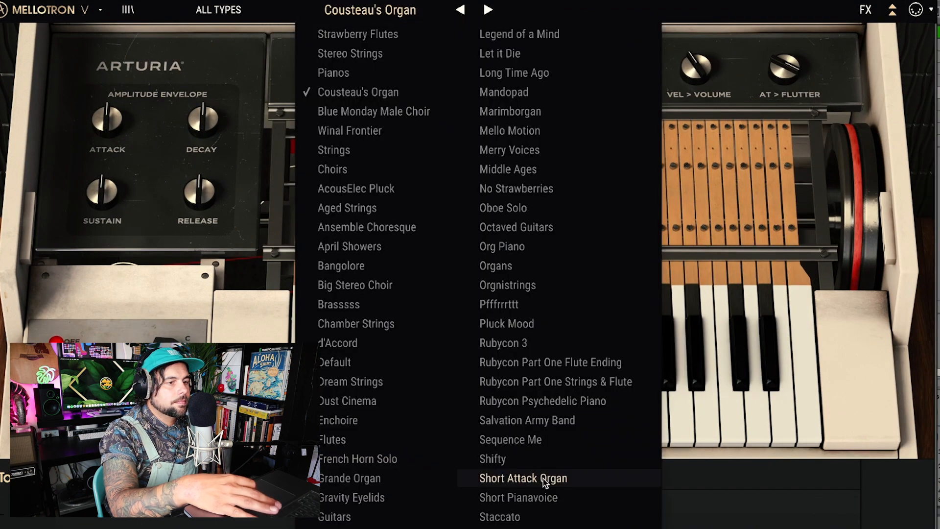
pyautogui.click(581, 385)
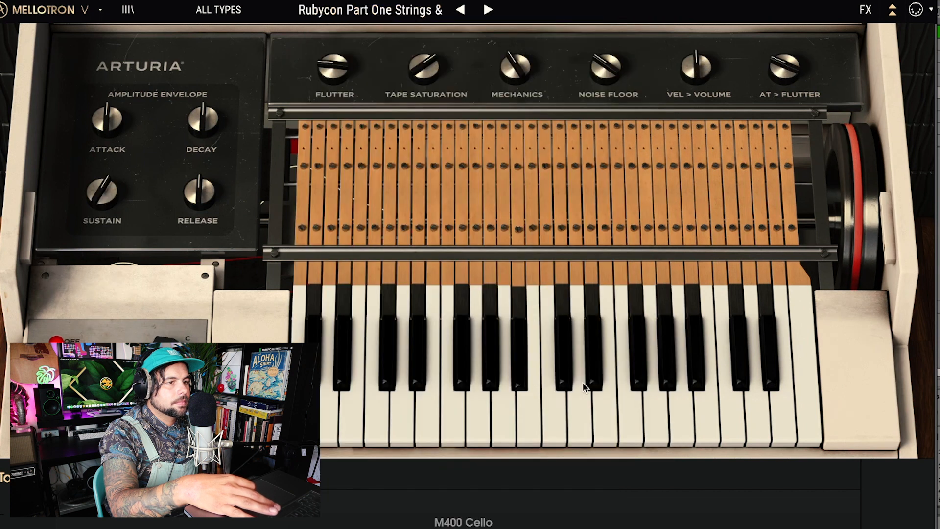